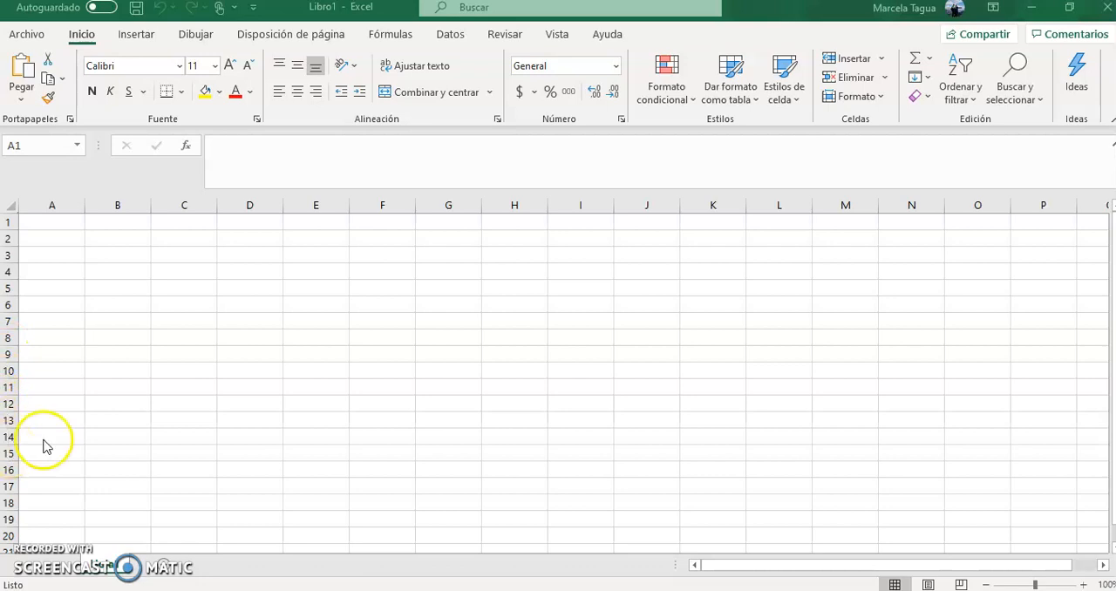
{"action": "left_click", "coordinate": [63, 240]}
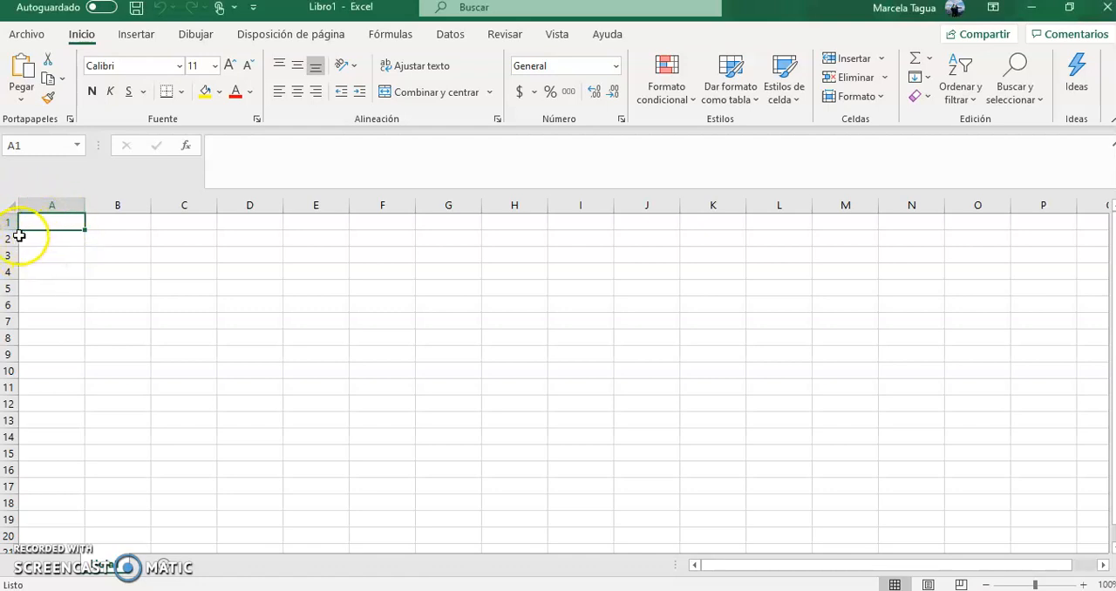
{"action": "left_click", "coordinate": [104, 241]}
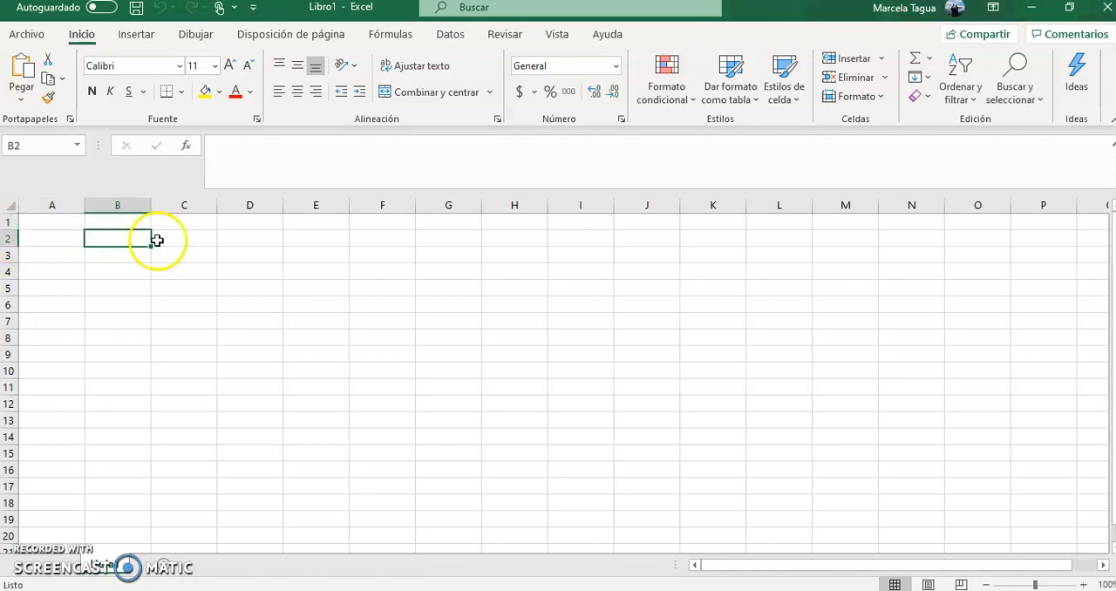
{"action": "left_click", "coordinate": [244, 275]}
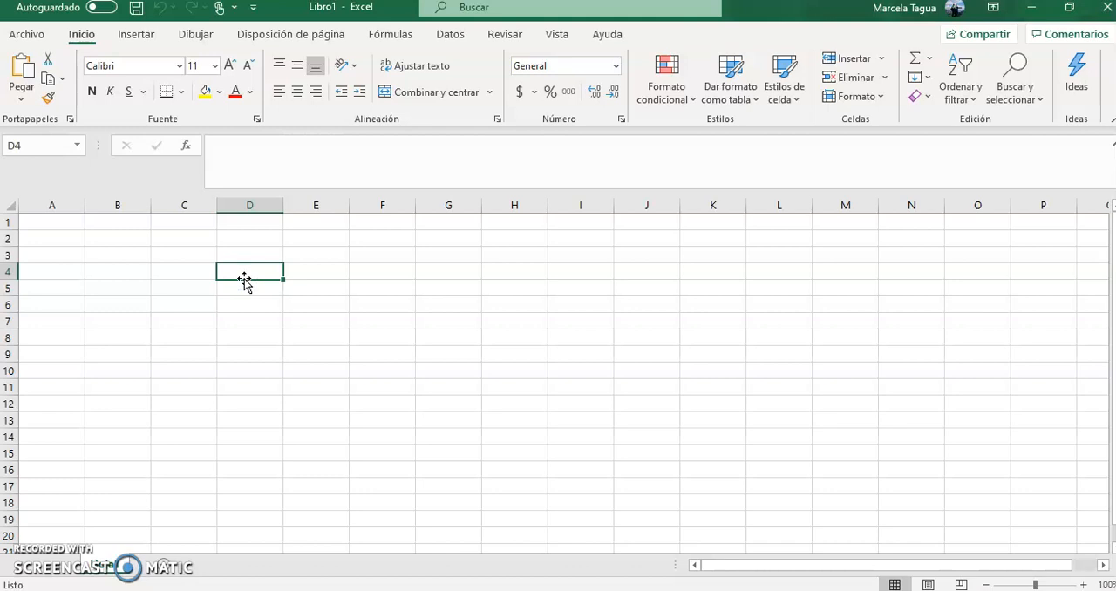
{"action": "left_click", "coordinate": [116, 355]}
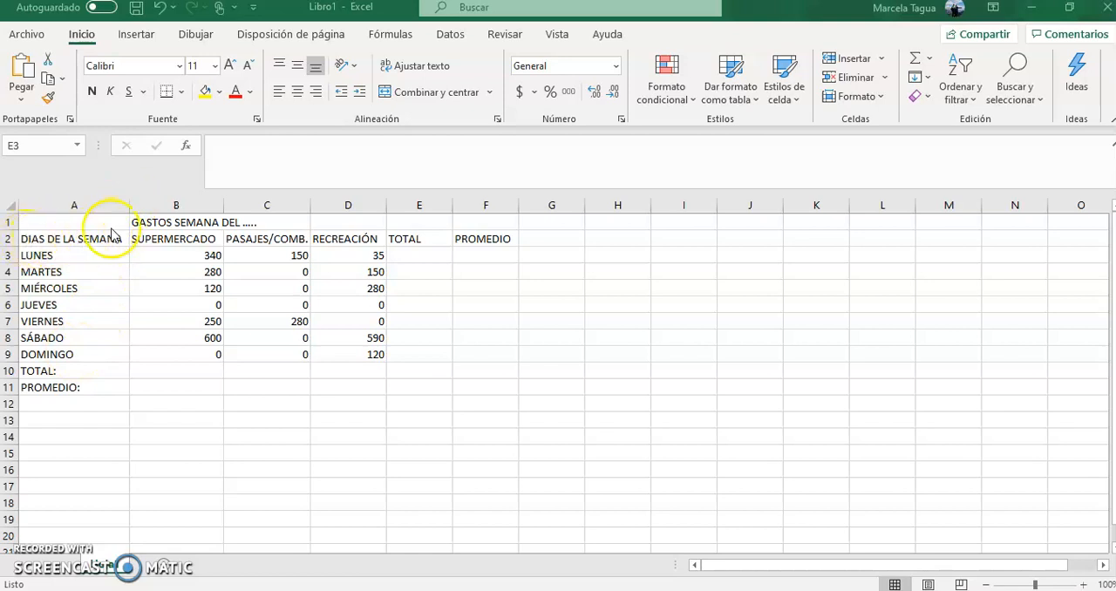
- Widen columns A and B slightly to fit their headings and narrow the TOTAL column E
{"action": "left_click", "coordinate": [128, 204]}
{"action": "left_click_drag", "start_coordinate": [128, 203], "coordinate": [133, 203]}
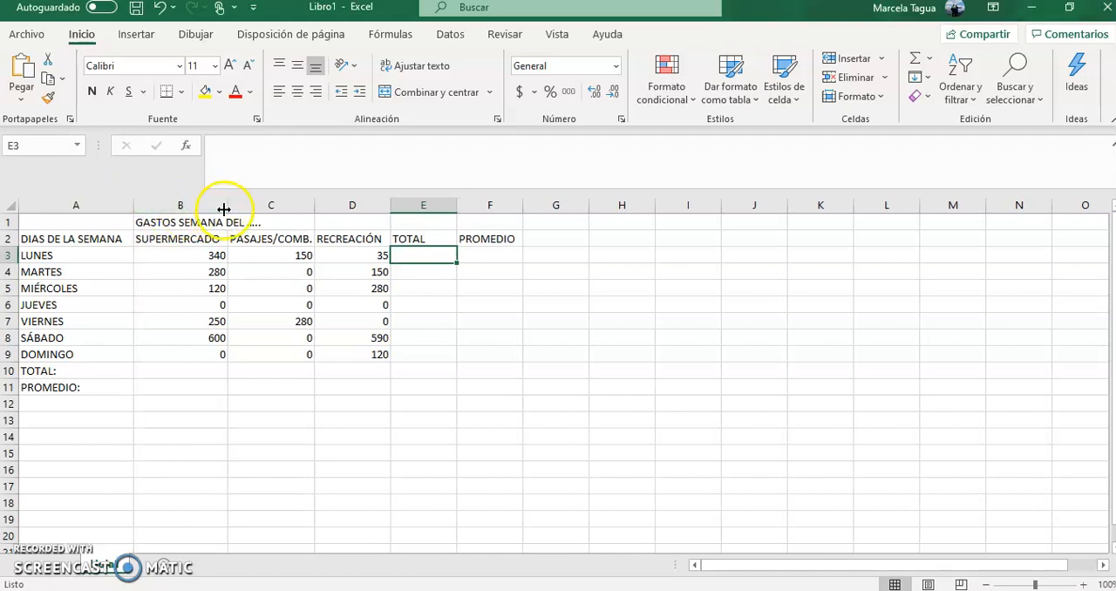
{"action": "mouse_move", "coordinate": [226, 206]}
{"action": "left_mouse_down"}
{"action": "mouse_move", "coordinate": [267, 206]}
{"action": "mouse_move", "coordinate": [230, 207]}
{"action": "left_mouse_up"}
{"action": "left_click_drag", "start_coordinate": [459, 206], "coordinate": [443, 206]}
- Apply all borders to the expense table range A2:D9
{"action": "left_click_drag", "start_coordinate": [95, 237], "coordinate": [349, 348]}
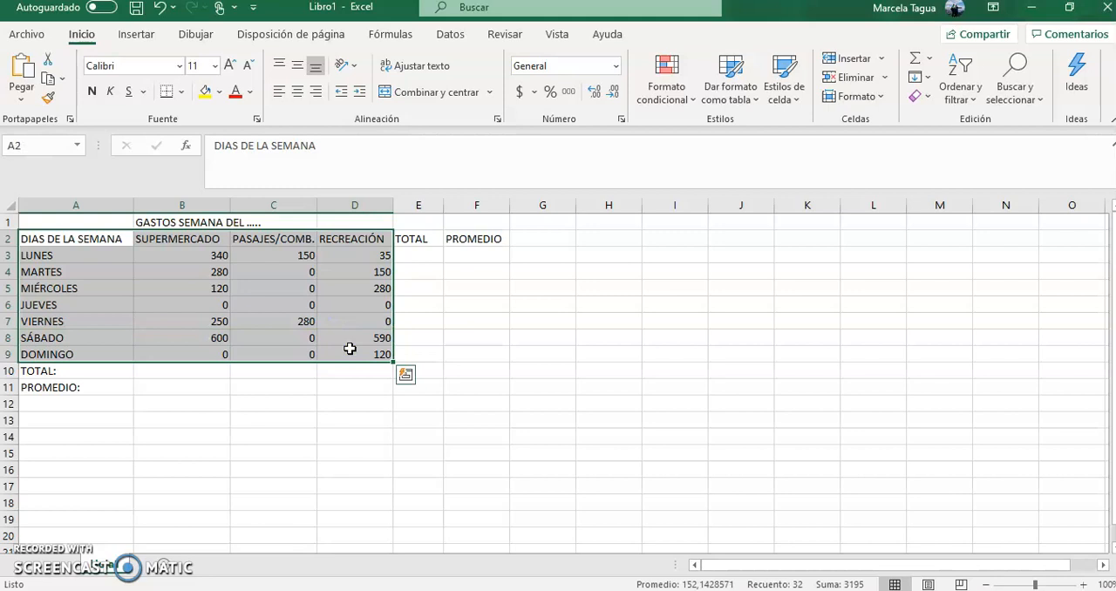
{"action": "left_click", "coordinate": [181, 92]}
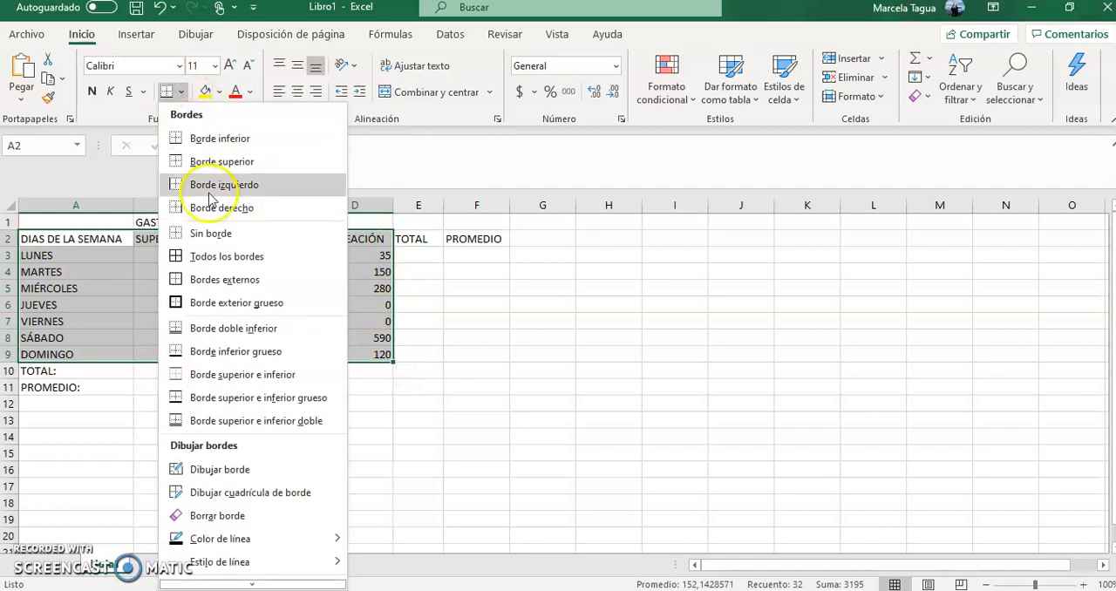
{"action": "left_click", "coordinate": [223, 256]}
{"action": "left_click", "coordinate": [221, 428]}
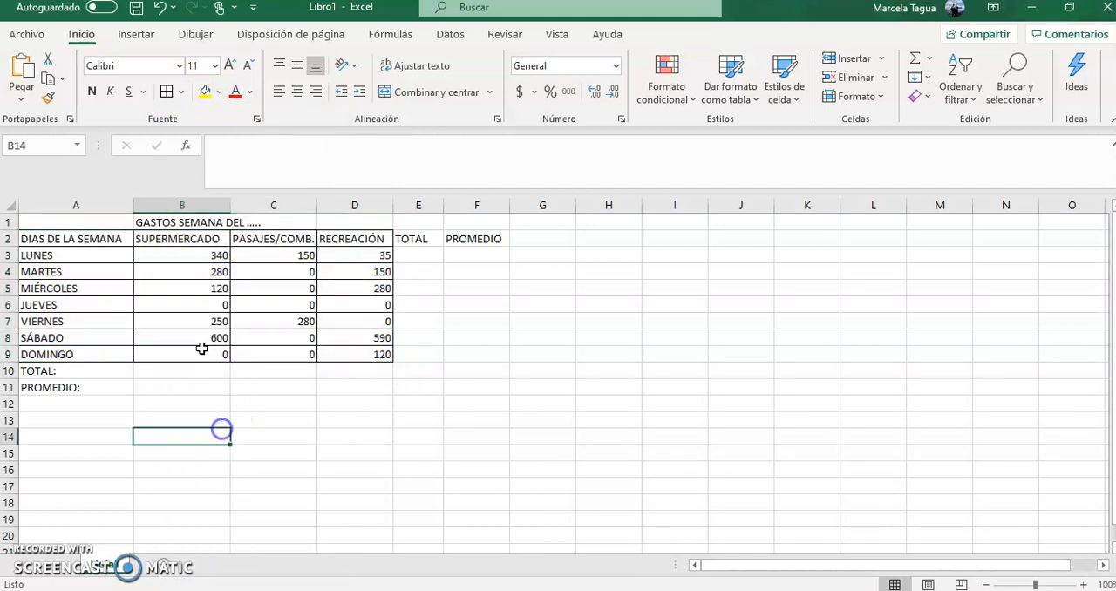
- Make the table headings in A2:D2 bold with font size 12
{"action": "left_click_drag", "start_coordinate": [89, 241], "coordinate": [324, 240]}
{"action": "left_click", "coordinate": [90, 91]}
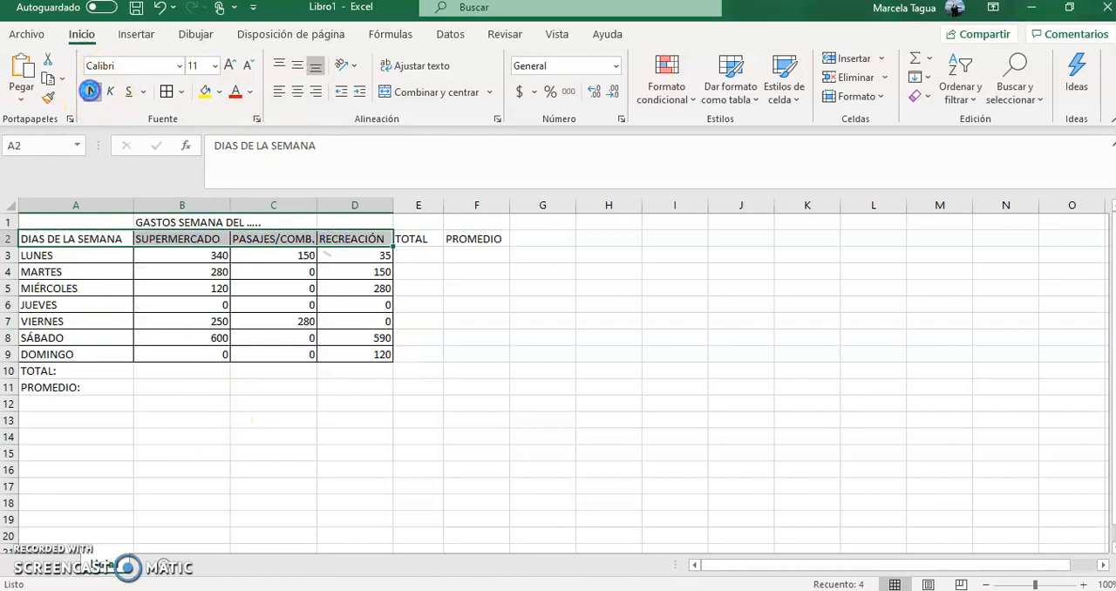
{"action": "left_click", "coordinate": [214, 66]}
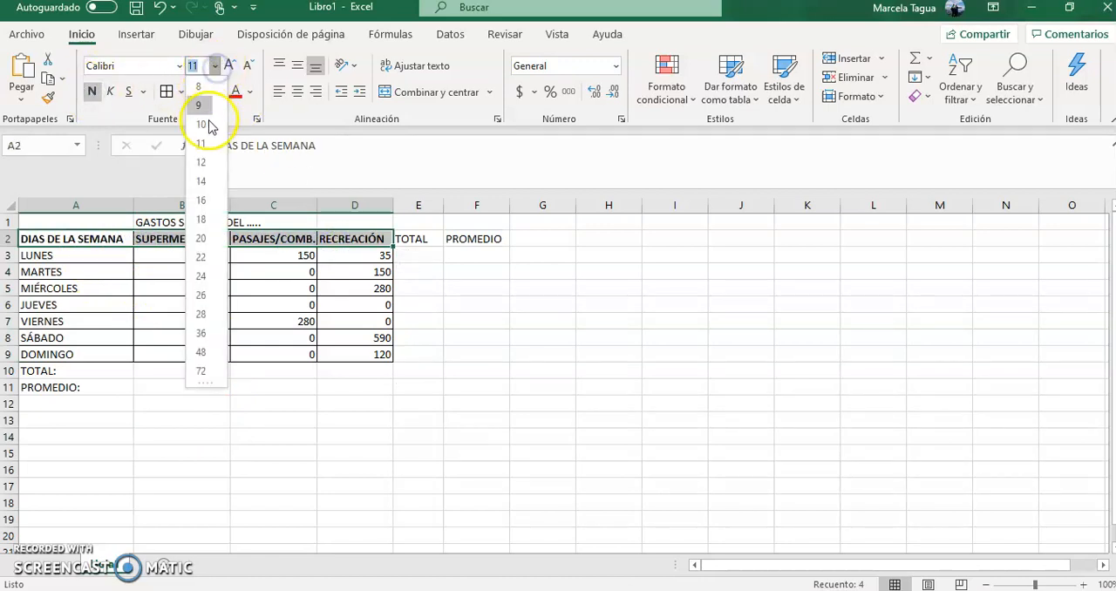
{"action": "left_click", "coordinate": [202, 163]}
{"action": "left_click", "coordinate": [361, 437]}
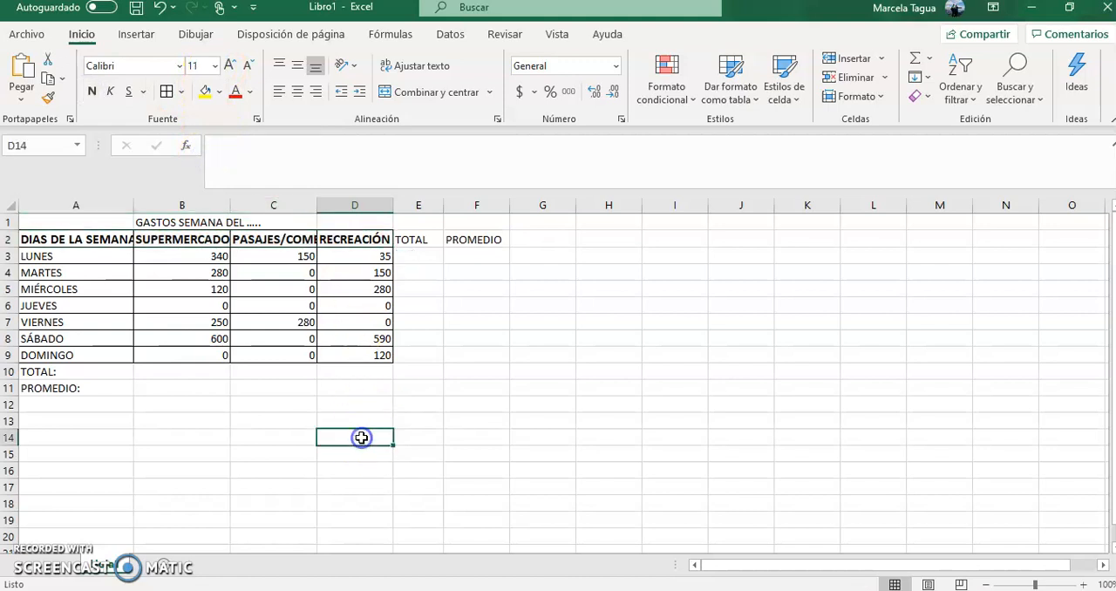
- Widen columns A, B and C so their enlarged bold headings fit
{"action": "left_click_drag", "start_coordinate": [318, 205], "coordinate": [336, 204]}
{"action": "left_click_drag", "start_coordinate": [228, 201], "coordinate": [247, 201]}
{"action": "left_click_drag", "start_coordinate": [134, 199], "coordinate": [155, 199]}
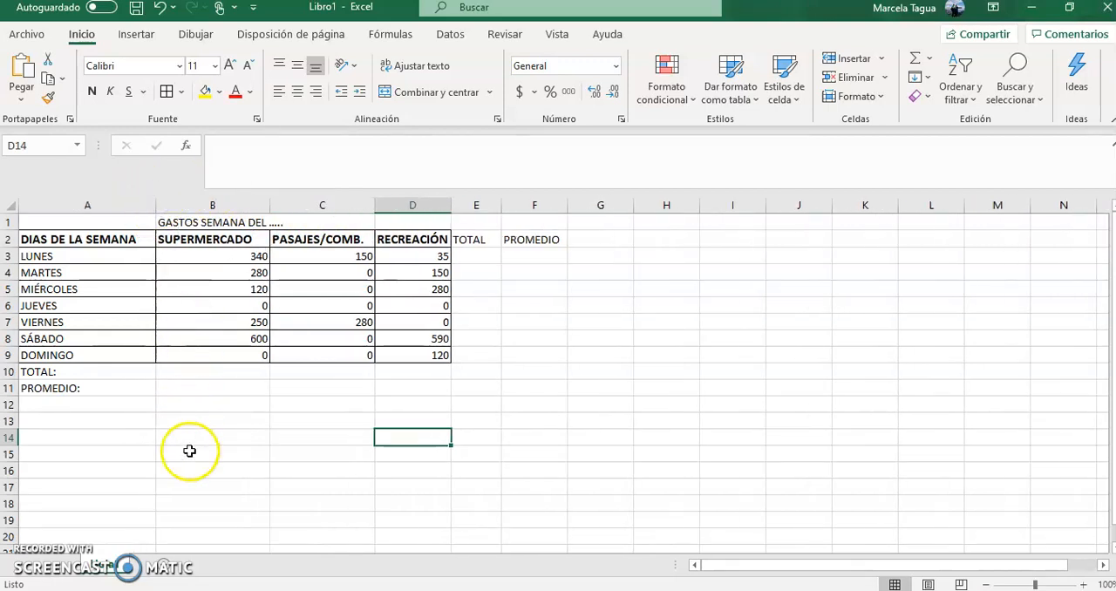
- Examine the LUNES, MARTES and MIÉRCOLES labels and their SUPERMERCADO amounts
{"action": "left_click", "coordinate": [97, 262]}
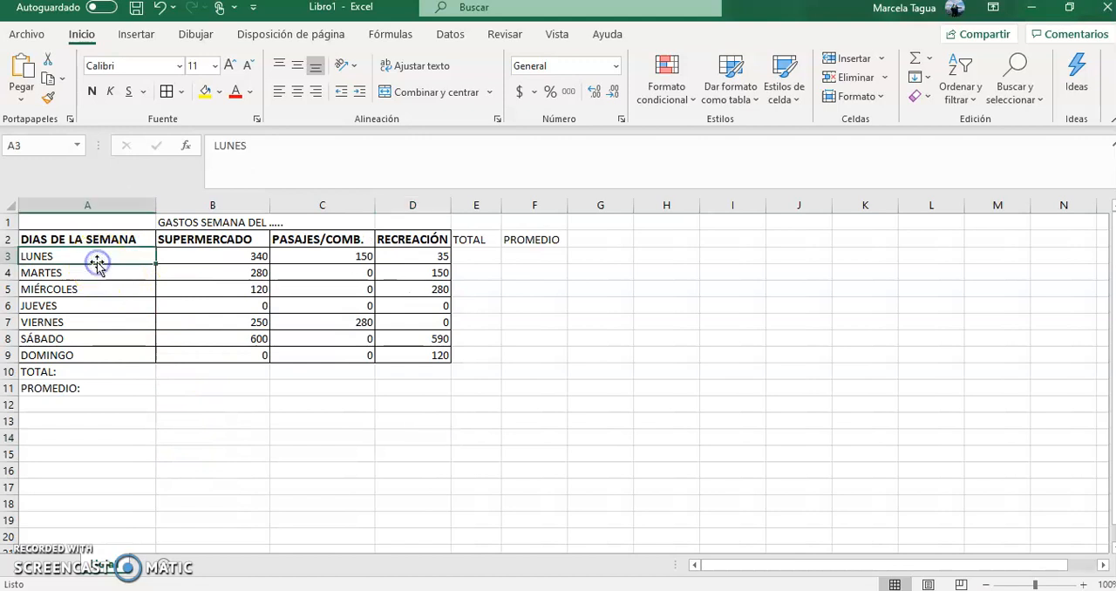
{"action": "left_click", "coordinate": [92, 273]}
{"action": "left_click", "coordinate": [93, 289]}
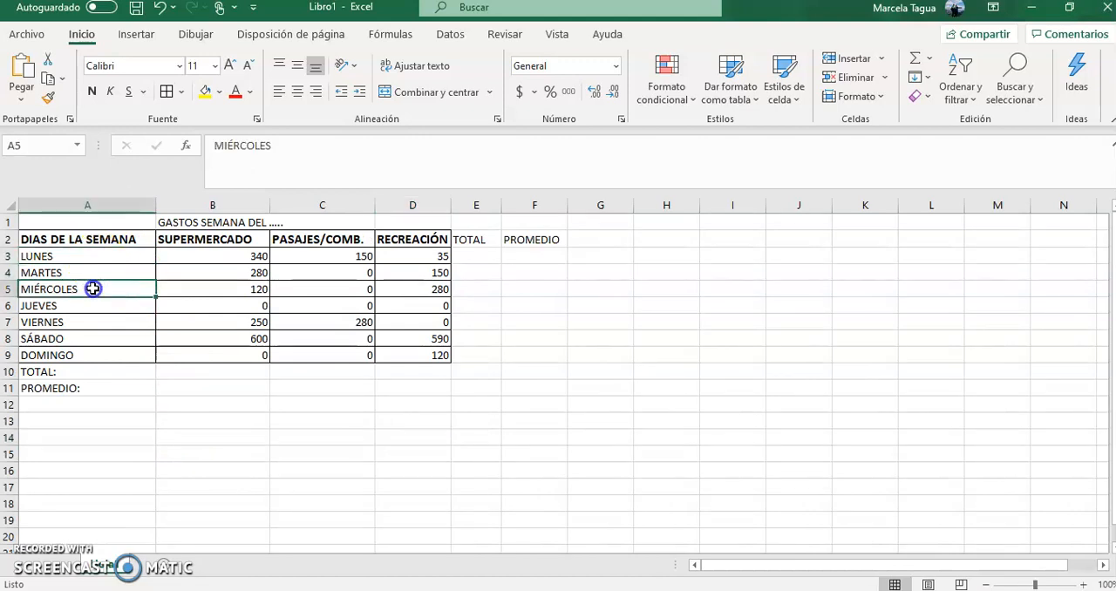
{"action": "left_click", "coordinate": [193, 255]}
{"action": "left_click", "coordinate": [193, 271]}
{"action": "left_click", "coordinate": [193, 289]}
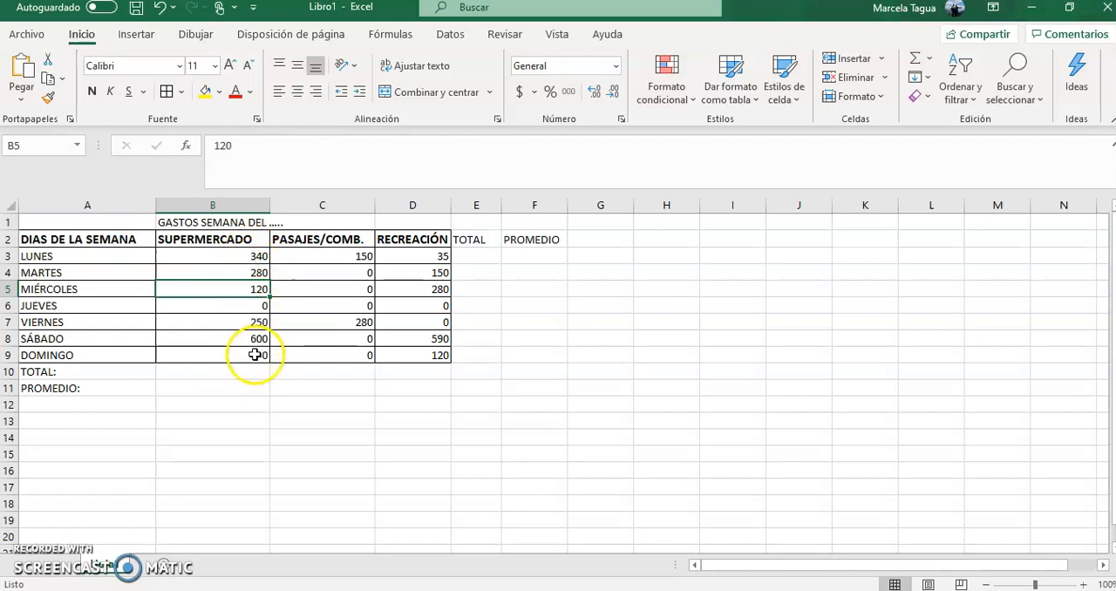
{"action": "left_click", "coordinate": [253, 256]}
{"action": "left_click", "coordinate": [251, 272]}
{"action": "left_click", "coordinate": [255, 288]}
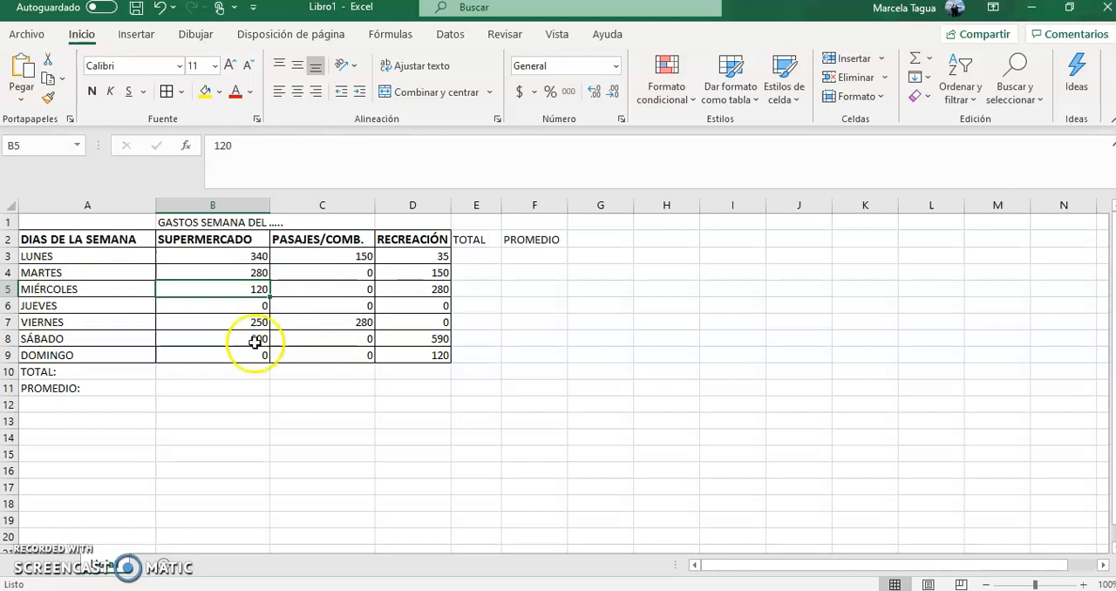
- Enter the formula =B3+B4 in cell B13 to add the LUNES and MARTES supermarket amounts, and review it
{"action": "left_click", "coordinate": [178, 419]}
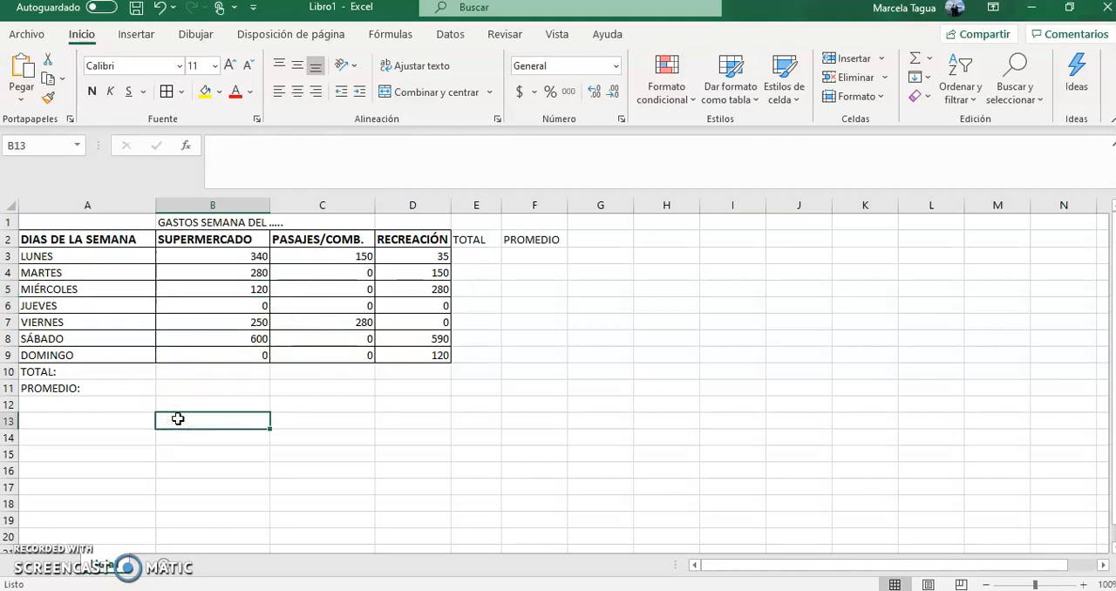
{"action": "type", "text": "="}
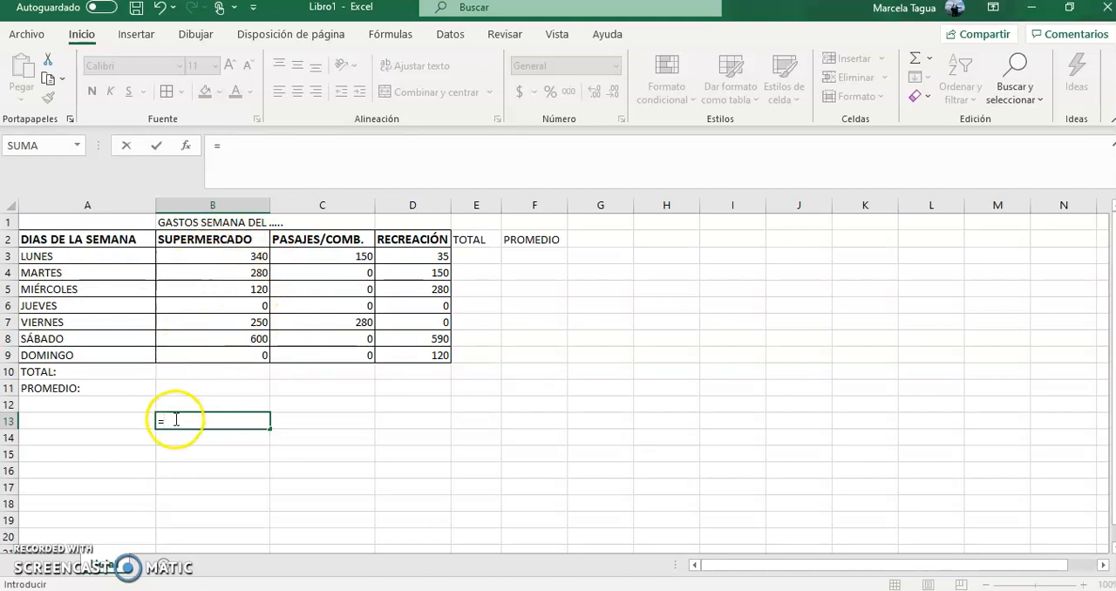
{"action": "left_click", "coordinate": [200, 256]}
{"action": "type", "text": "+"}
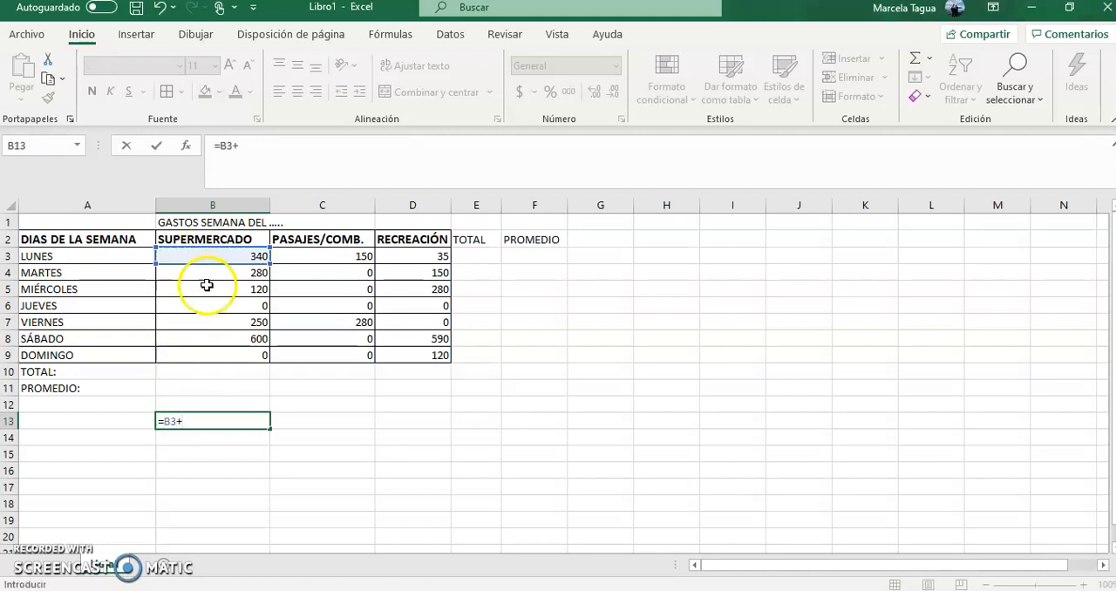
{"action": "left_click", "coordinate": [201, 272]}
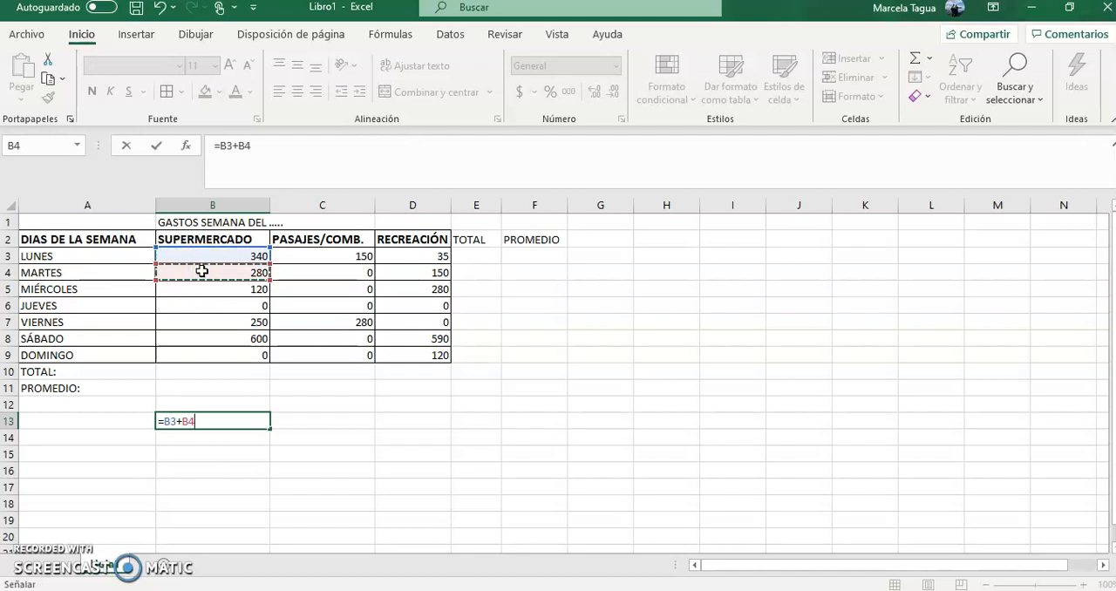
{"action": "key", "text": "Return"}
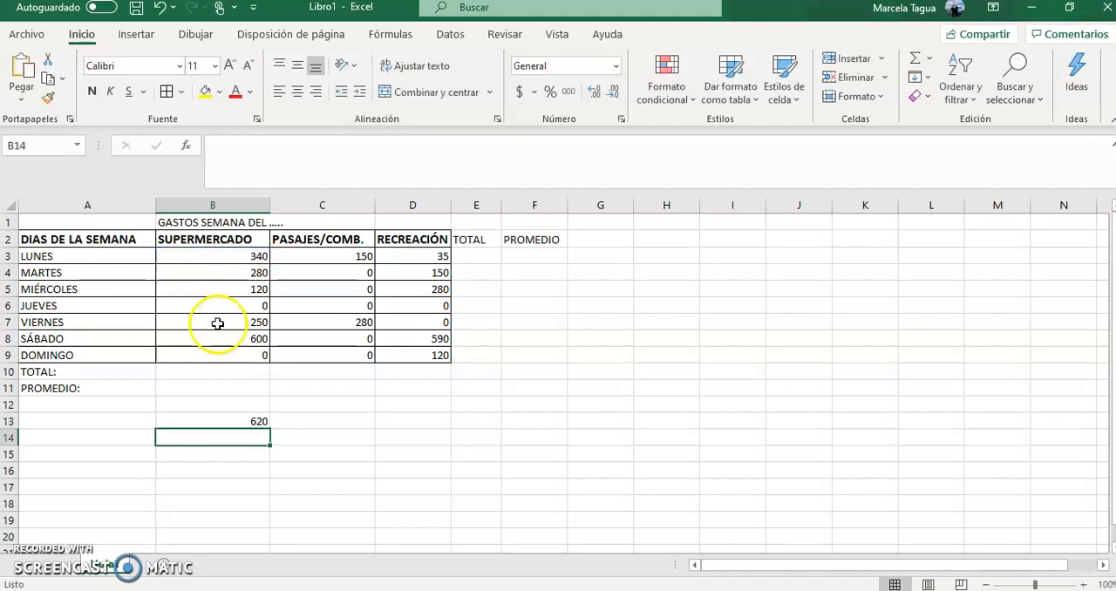
{"action": "left_click", "coordinate": [224, 423]}
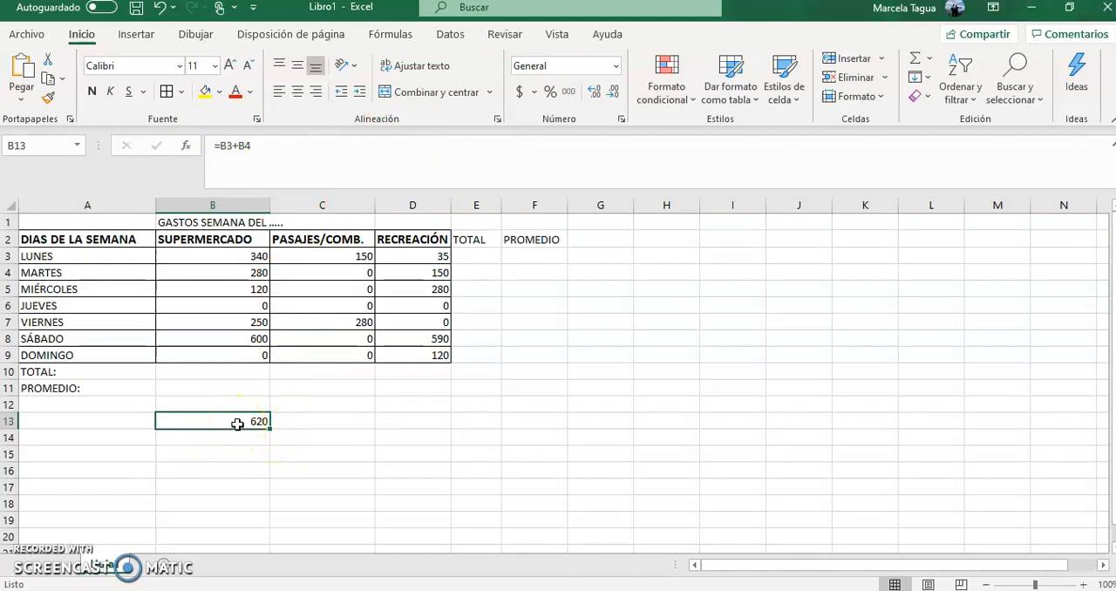
- Set the LUNES supermarket amount in B3 to 100 and check the formula result in B13
{"action": "left_click", "coordinate": [227, 255]}
{"action": "type", "text": "100"}
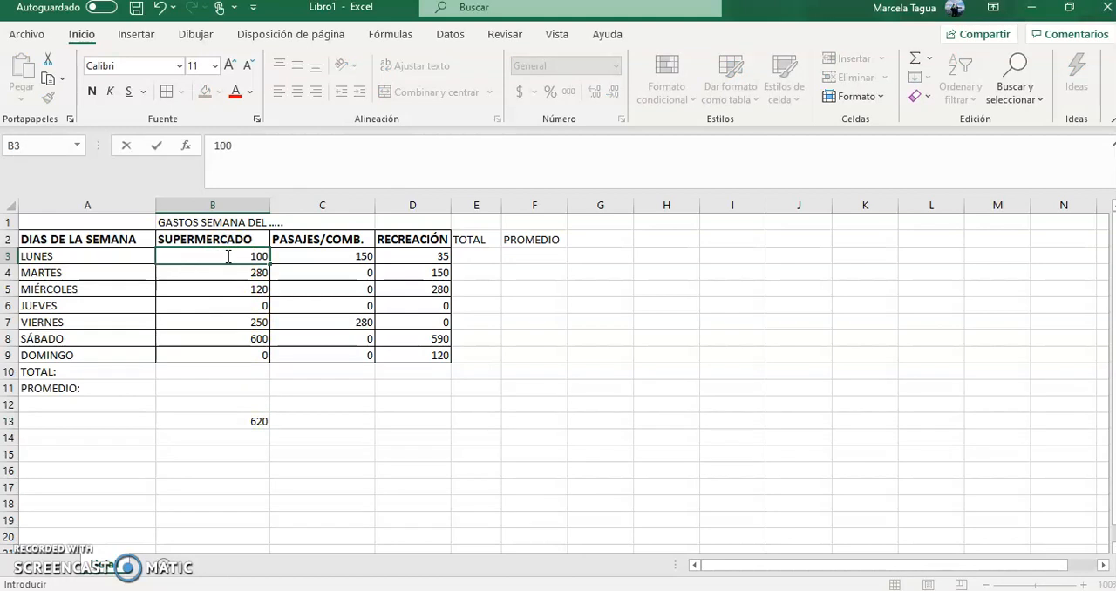
{"action": "key", "text": "Return"}
{"action": "left_click", "coordinate": [246, 420]}
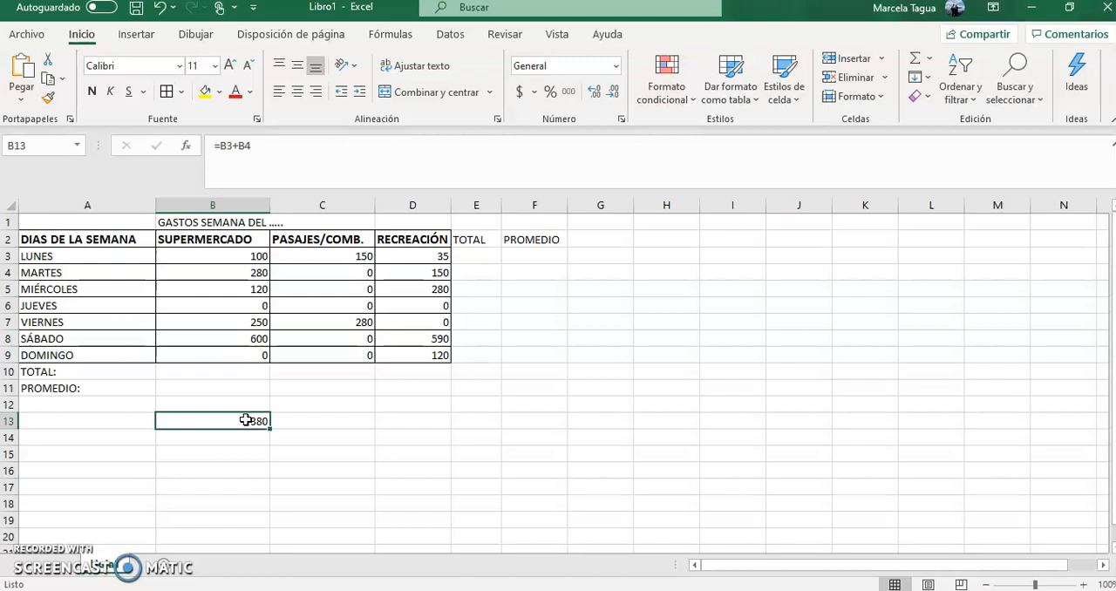
{"action": "left_click", "coordinate": [197, 419]}
{"action": "left_click", "coordinate": [246, 454]}
{"action": "left_click", "coordinate": [234, 421]}
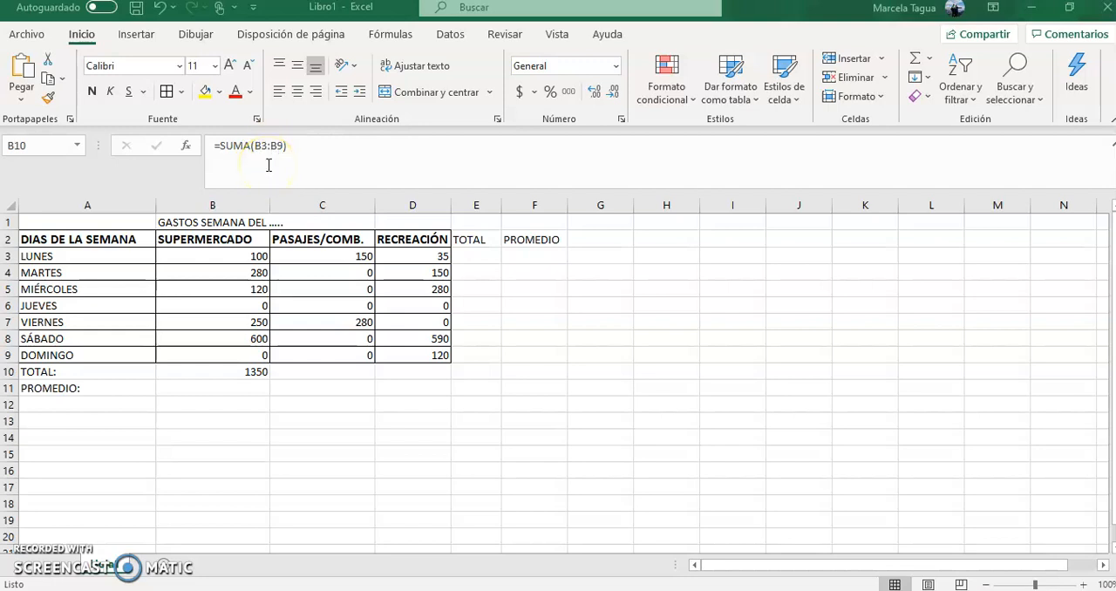
- Set the SUPERMERCADO amounts to 250 for LUNES and 300 for DOMINGO, checking the column total in B10
{"action": "left_click", "coordinate": [224, 253]}
{"action": "left_click", "coordinate": [221, 258]}
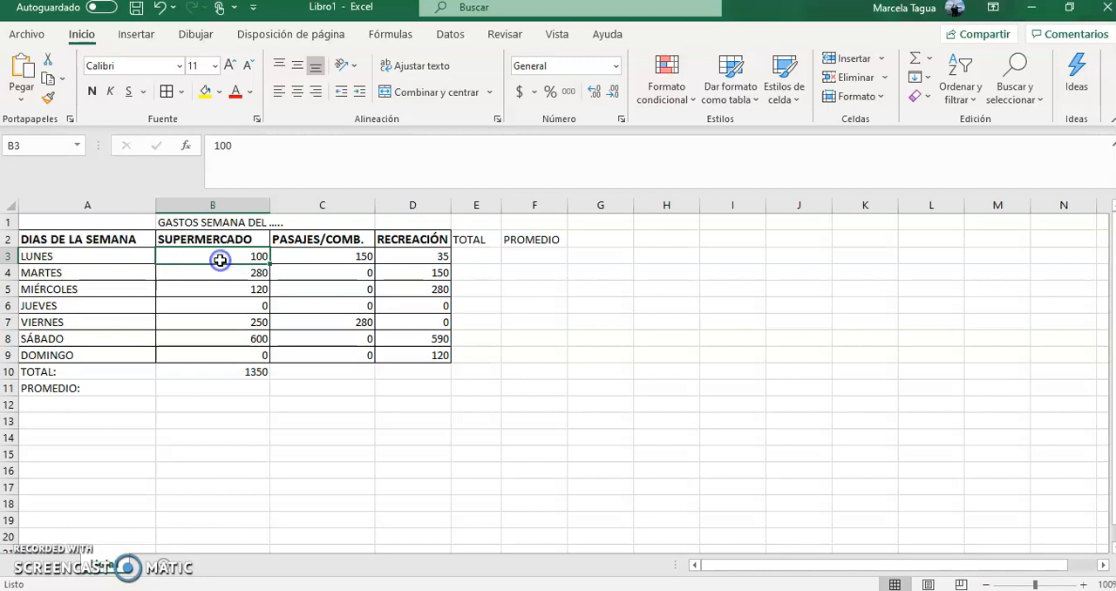
{"action": "type", "text": "250"}
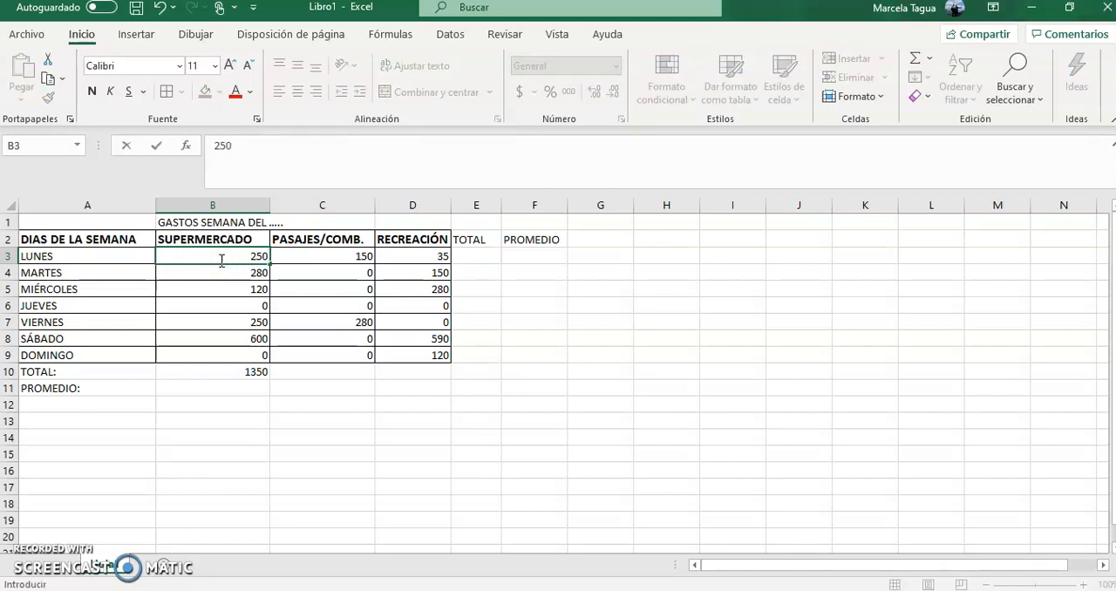
{"action": "key", "text": "Return"}
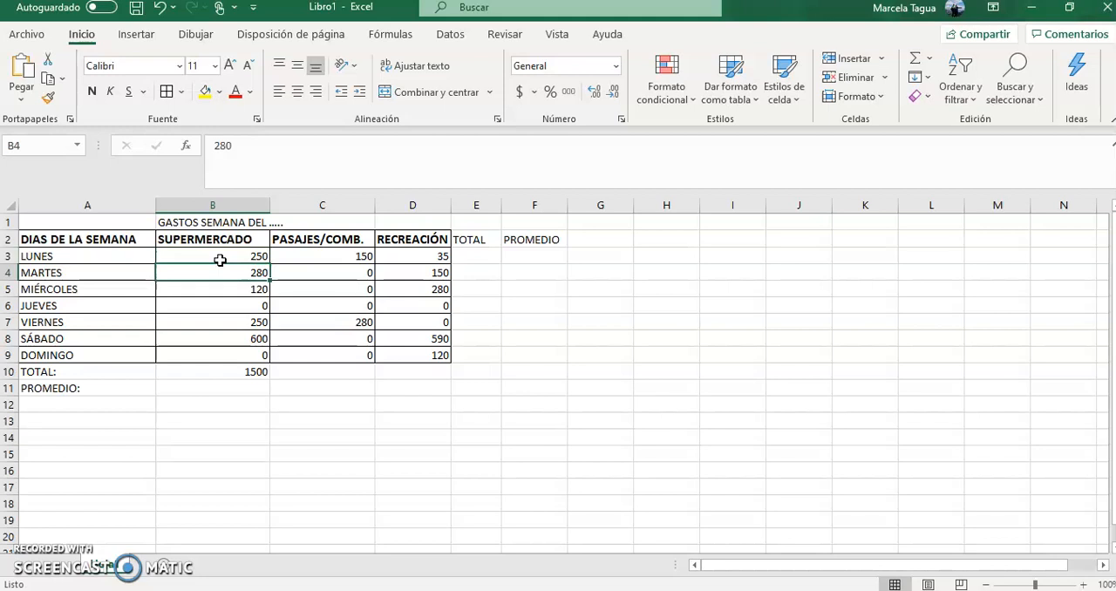
{"action": "left_click", "coordinate": [240, 355]}
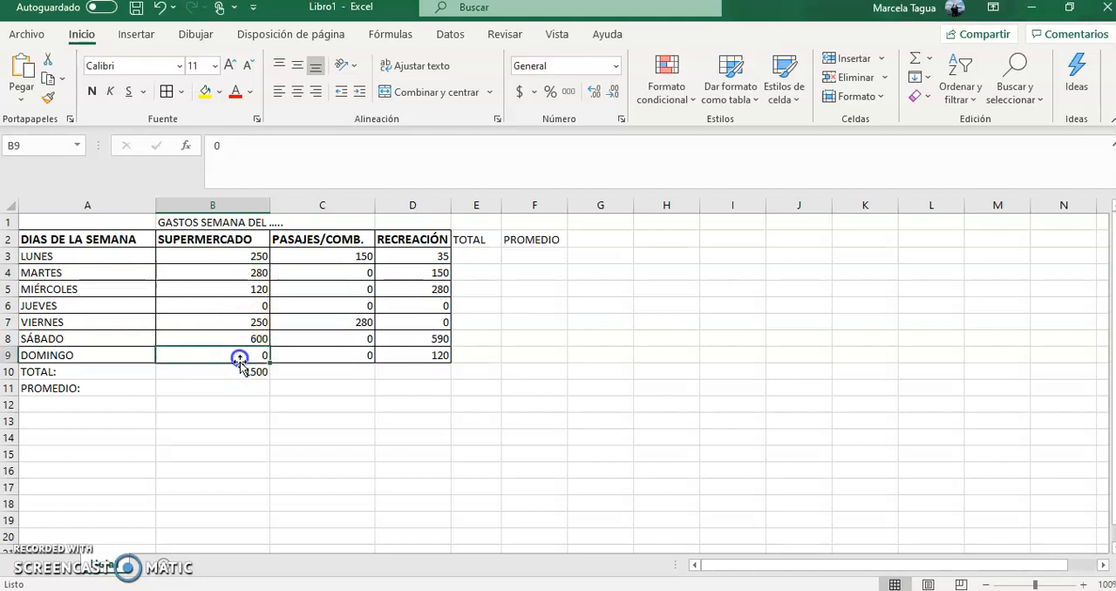
{"action": "type", "text": "300"}
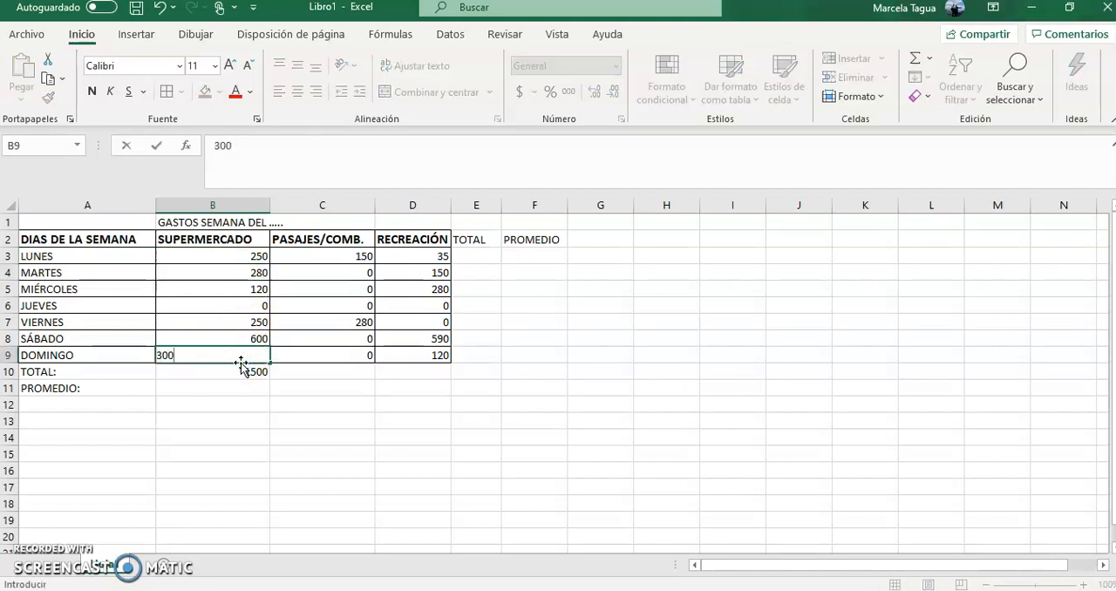
{"action": "left_click", "coordinate": [269, 411]}
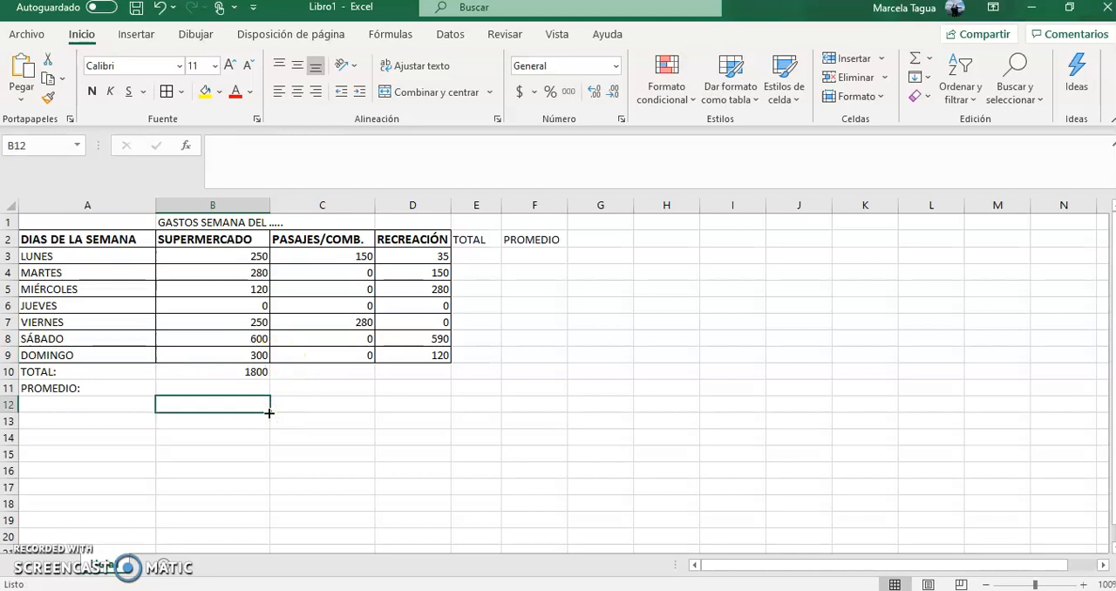
{"action": "left_click", "coordinate": [239, 373]}
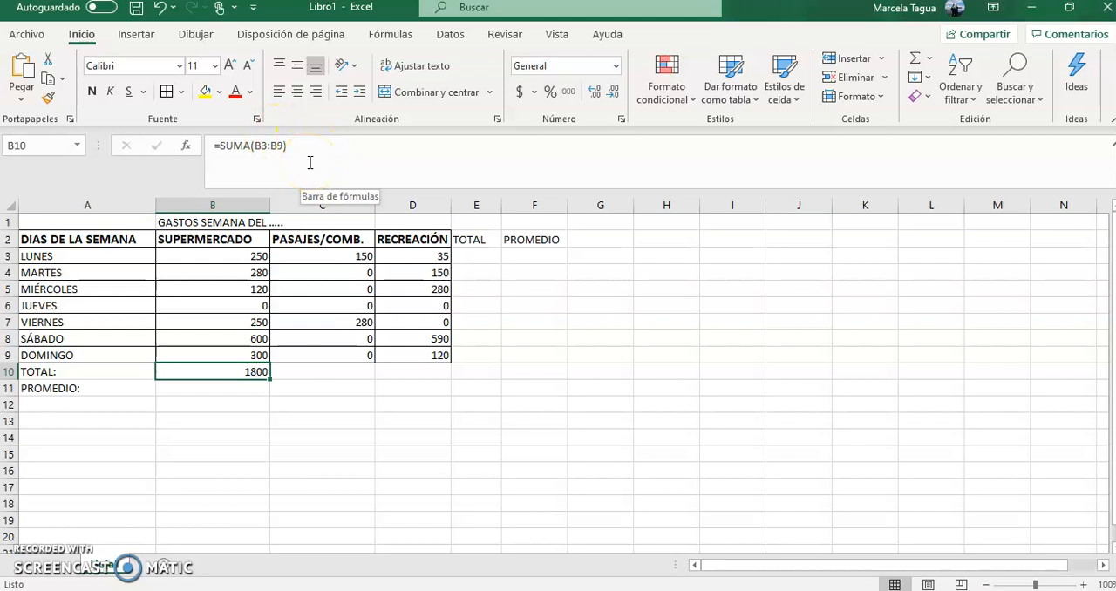
- Enter a SUMA formula in cell E3 that totals the LUNES expenses across B3:D3, and review it
{"action": "left_click", "coordinate": [482, 259]}
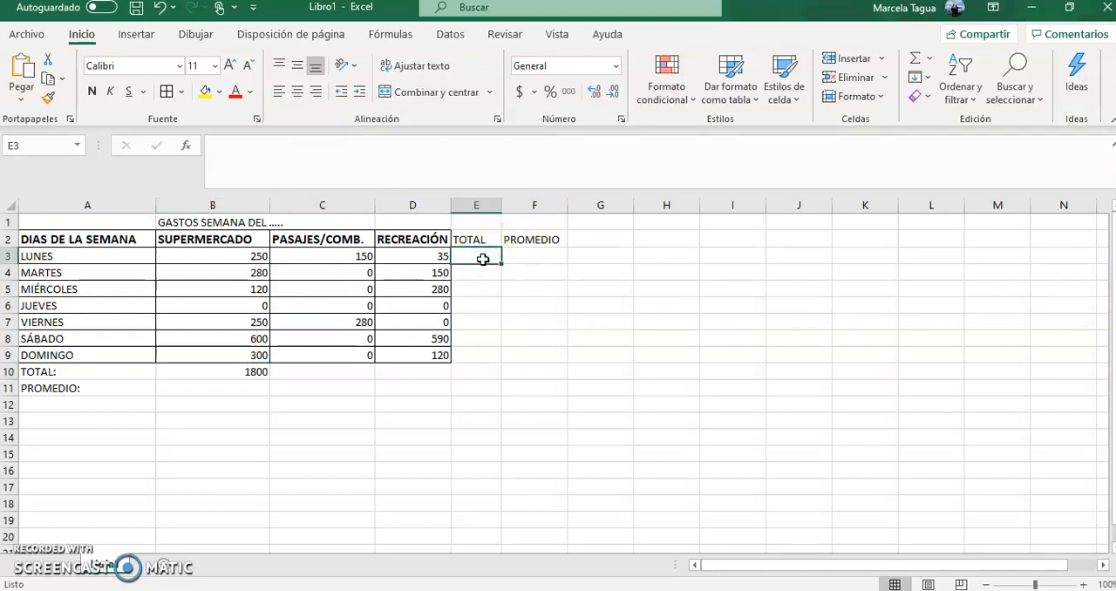
{"action": "type", "text": "=SUMA"}
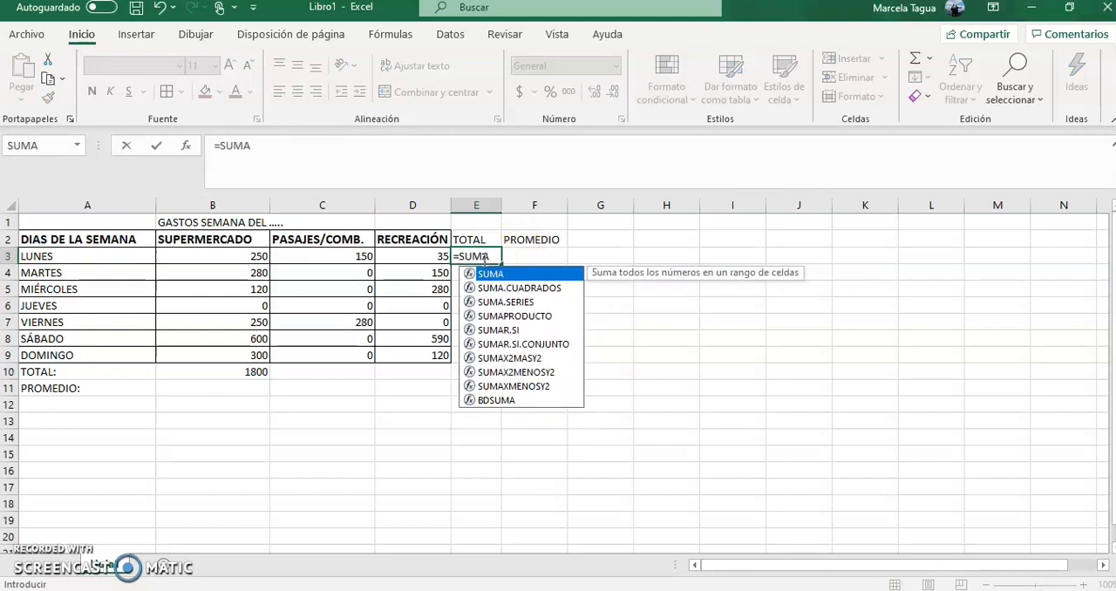
{"action": "type", "text": "("}
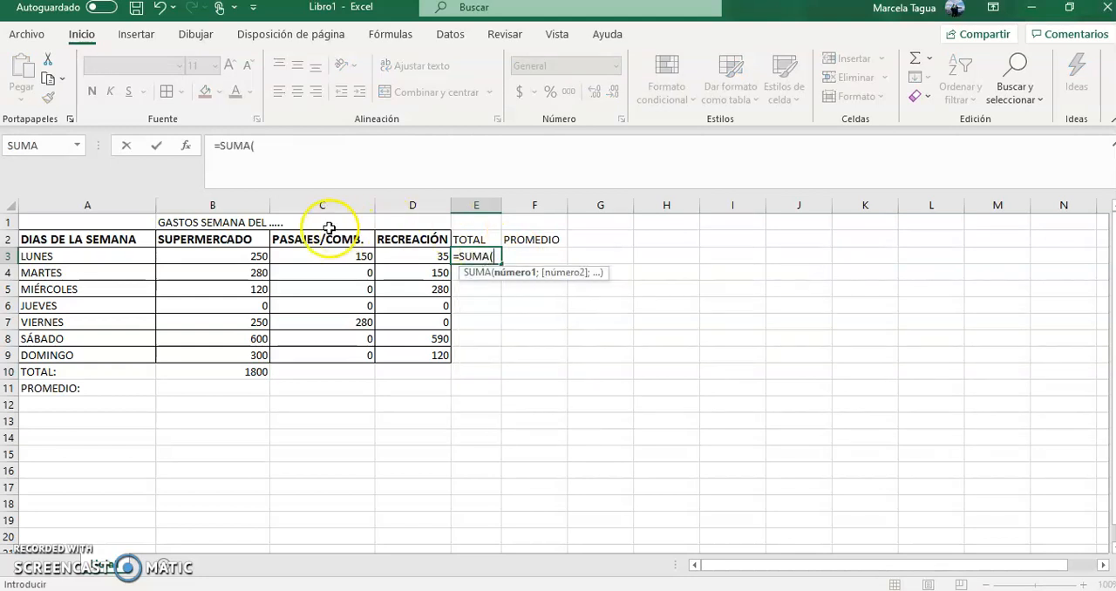
{"action": "left_click", "coordinate": [248, 257]}
{"action": "left_click_drag", "start_coordinate": [248, 257], "coordinate": [412, 259]}
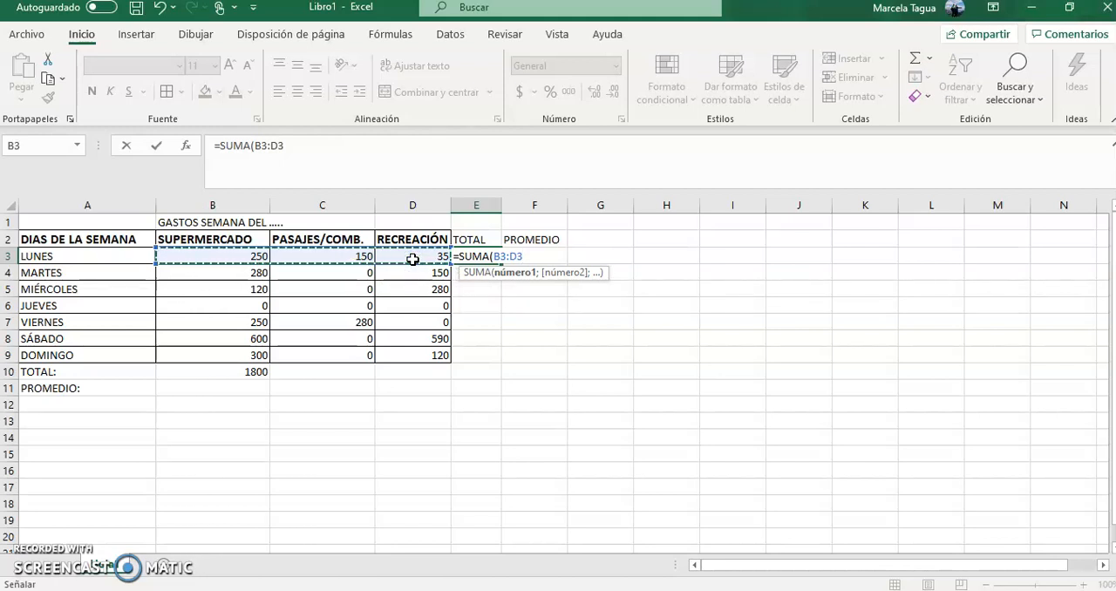
{"action": "key", "text": "Return"}
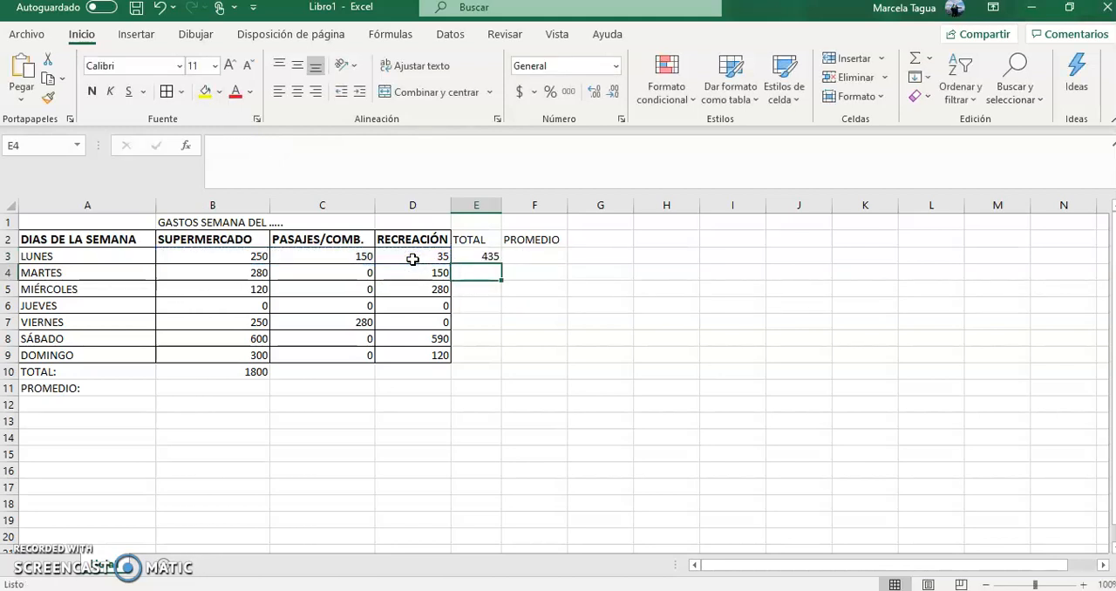
{"action": "left_click", "coordinate": [475, 258]}
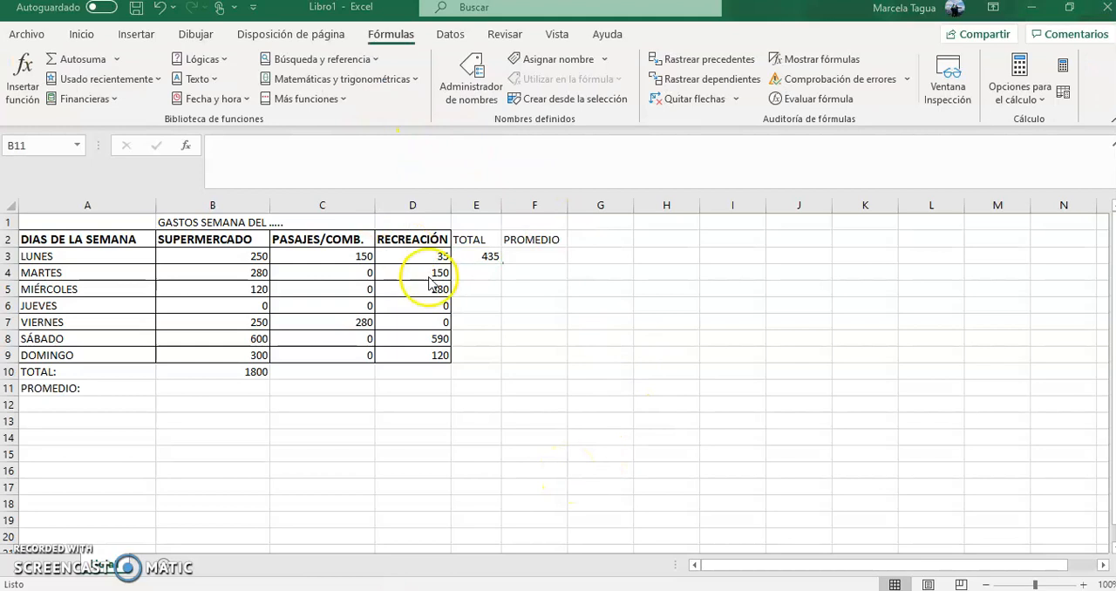
- Insert the PROMEDIO function in cell B11, choosing it from the Todo category of functions
{"action": "left_click", "coordinate": [231, 390]}
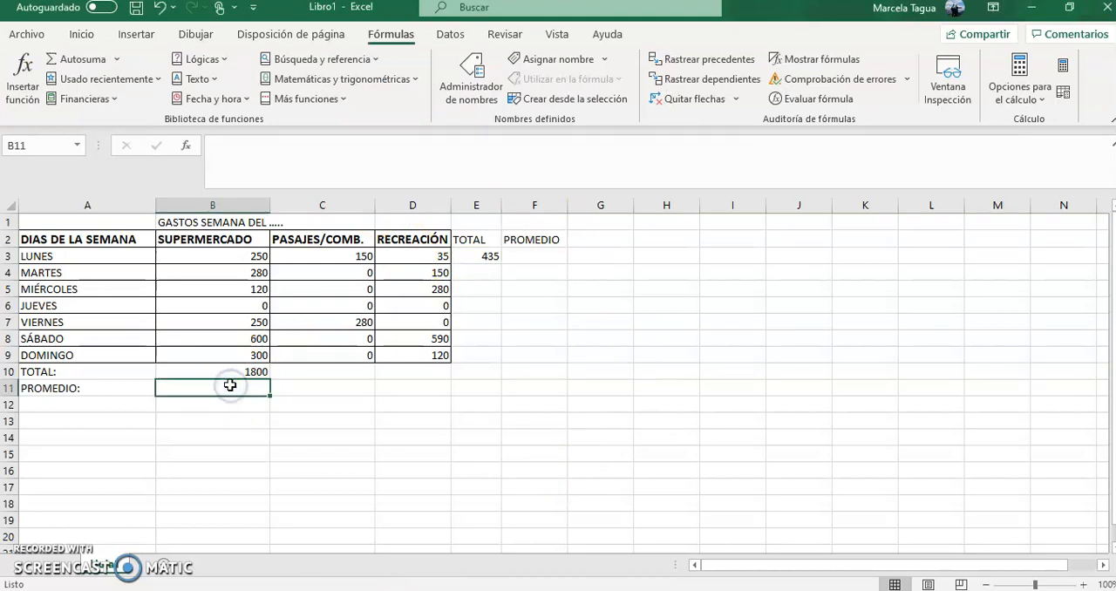
{"action": "left_click", "coordinate": [186, 145]}
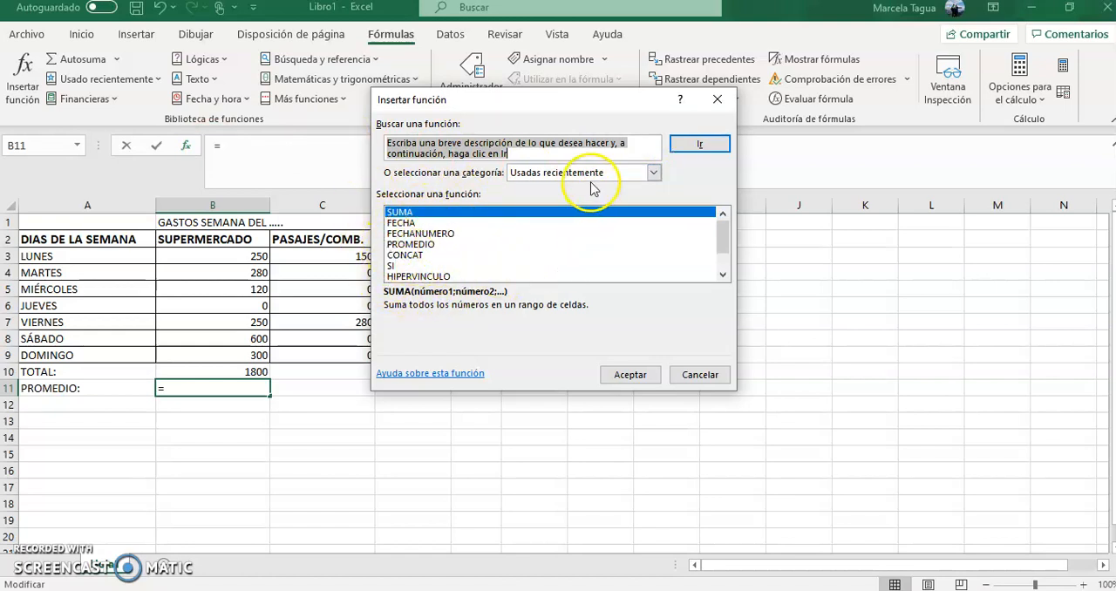
{"action": "left_click", "coordinate": [652, 173]}
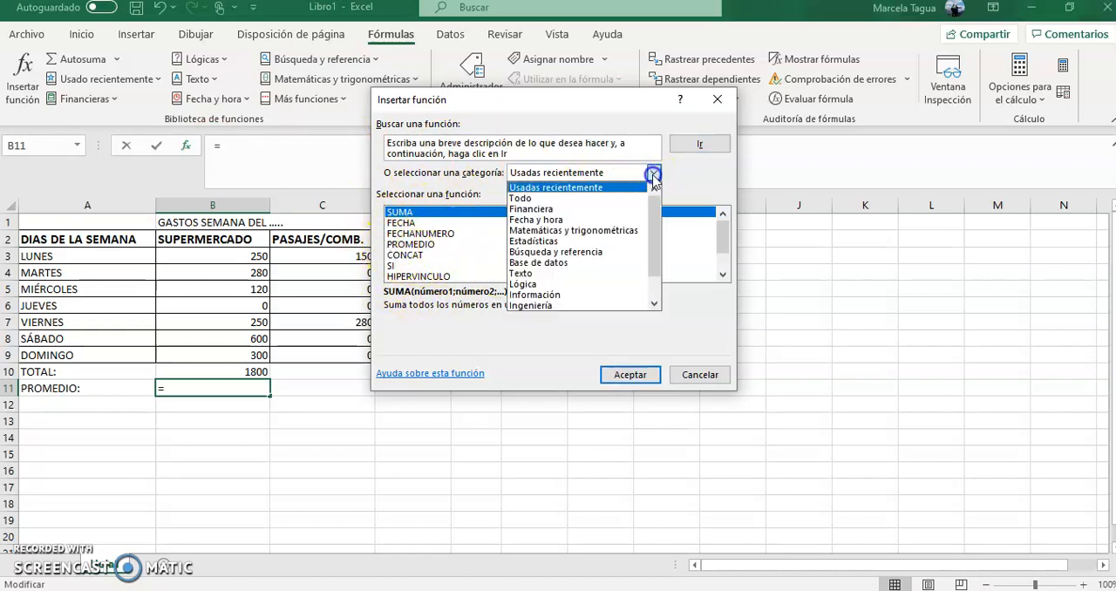
{"action": "left_click", "coordinate": [604, 199]}
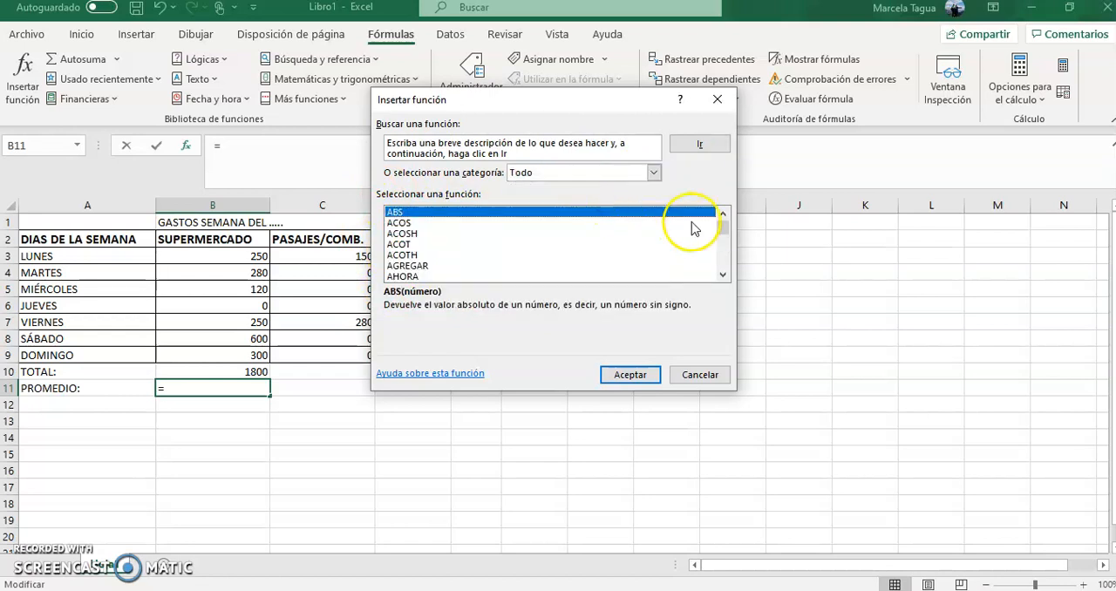
{"action": "left_click_drag", "start_coordinate": [721, 228], "coordinate": [723, 258]}
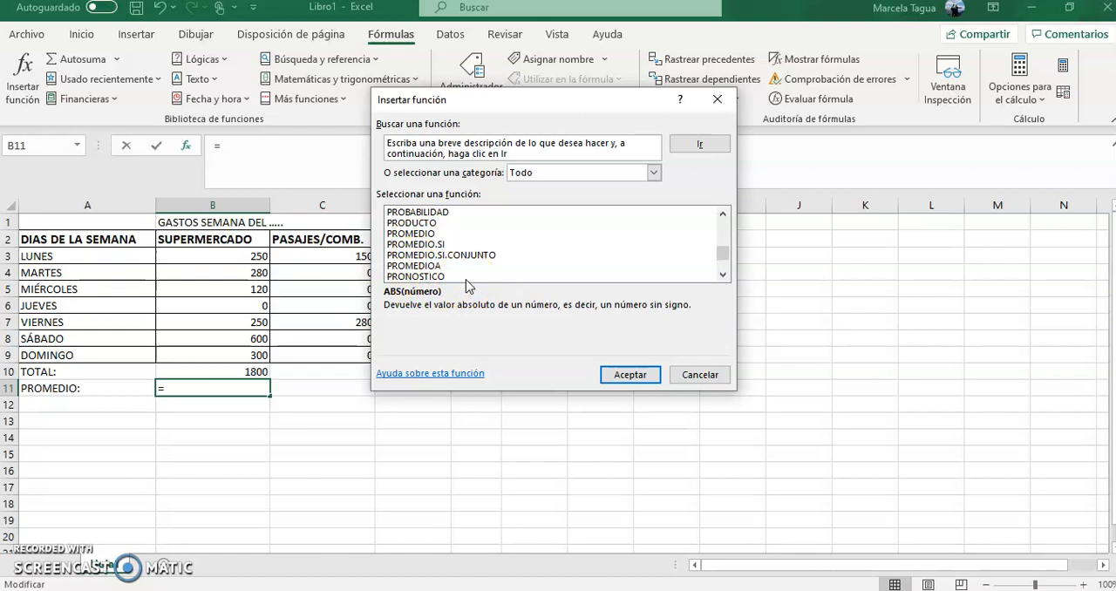
{"action": "left_click", "coordinate": [424, 234]}
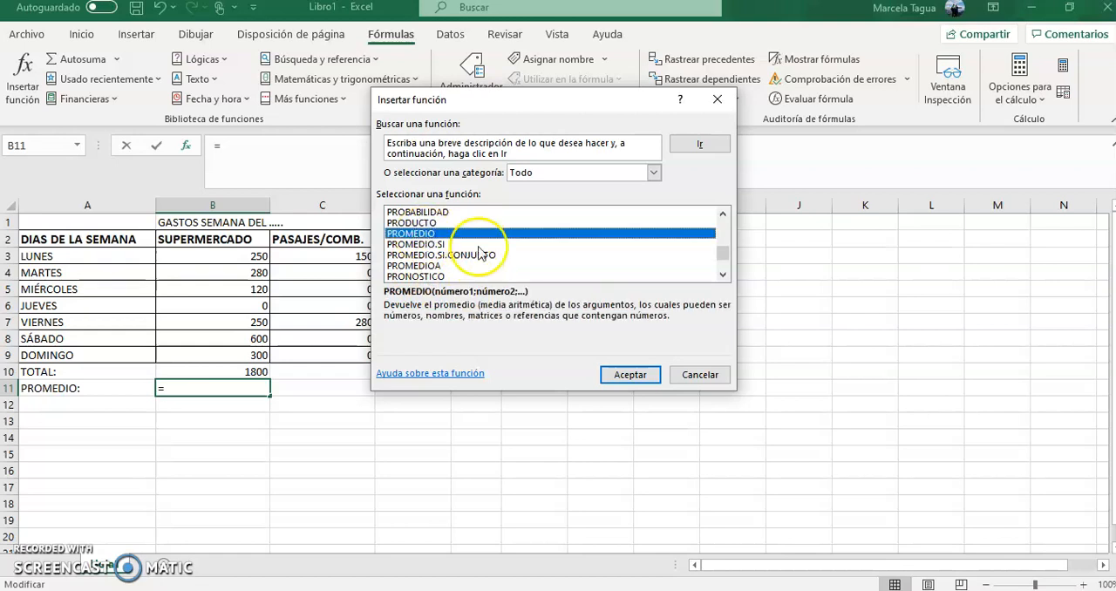
{"action": "left_click", "coordinate": [614, 374]}
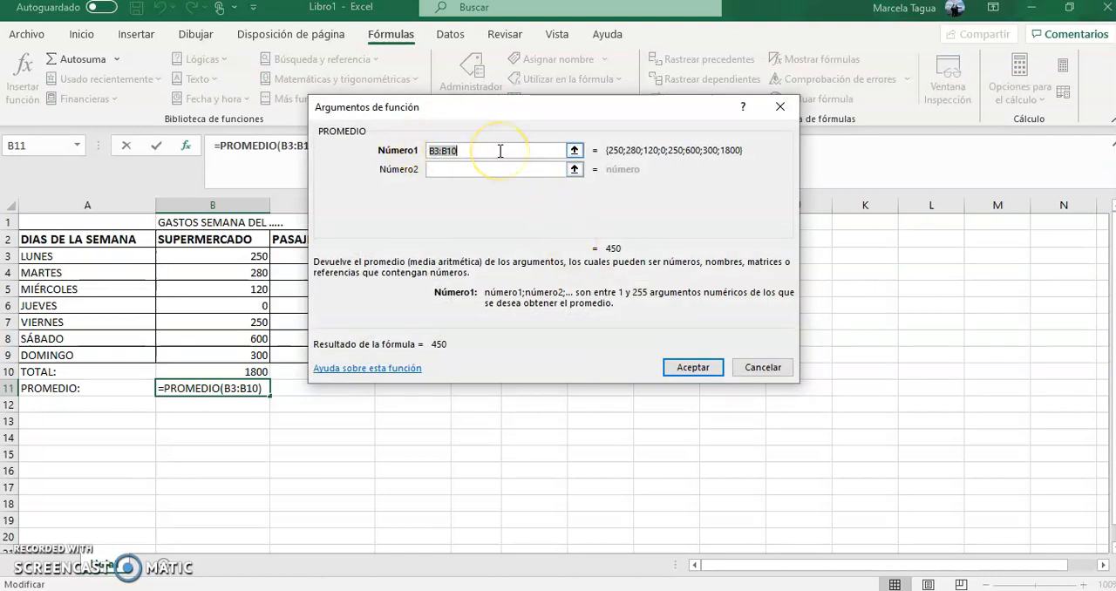
- Set the first argument of the B11 average to the supermarket amounts B3:B9 and accept the formula
{"action": "left_click_drag", "start_coordinate": [514, 111], "coordinate": [609, 172]}
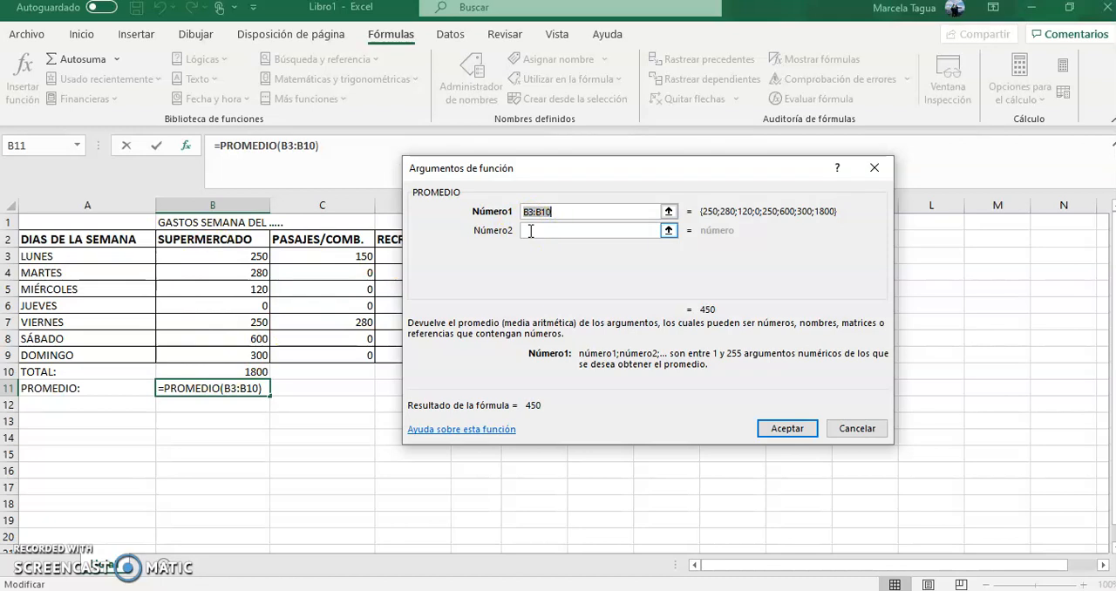
{"action": "left_click", "coordinate": [668, 212]}
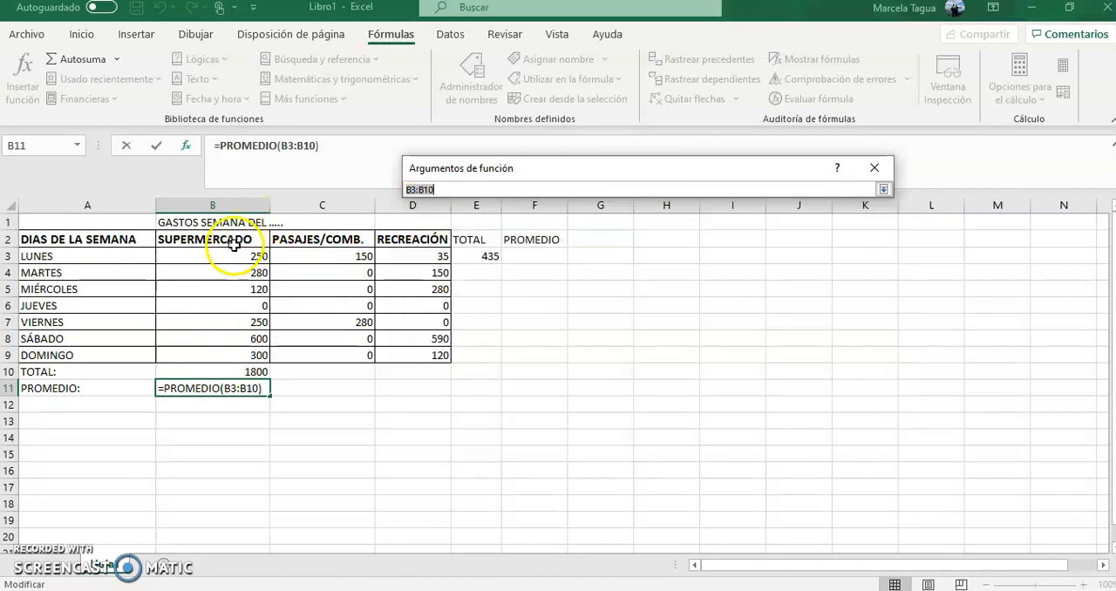
{"action": "left_click_drag", "start_coordinate": [213, 255], "coordinate": [218, 356]}
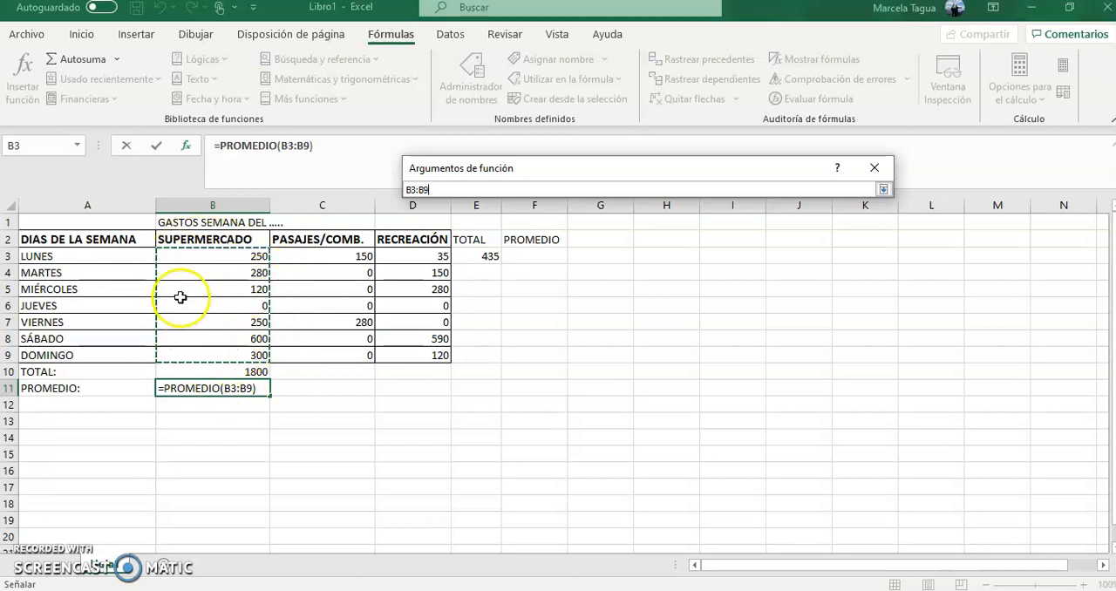
{"action": "left_click", "coordinate": [882, 190]}
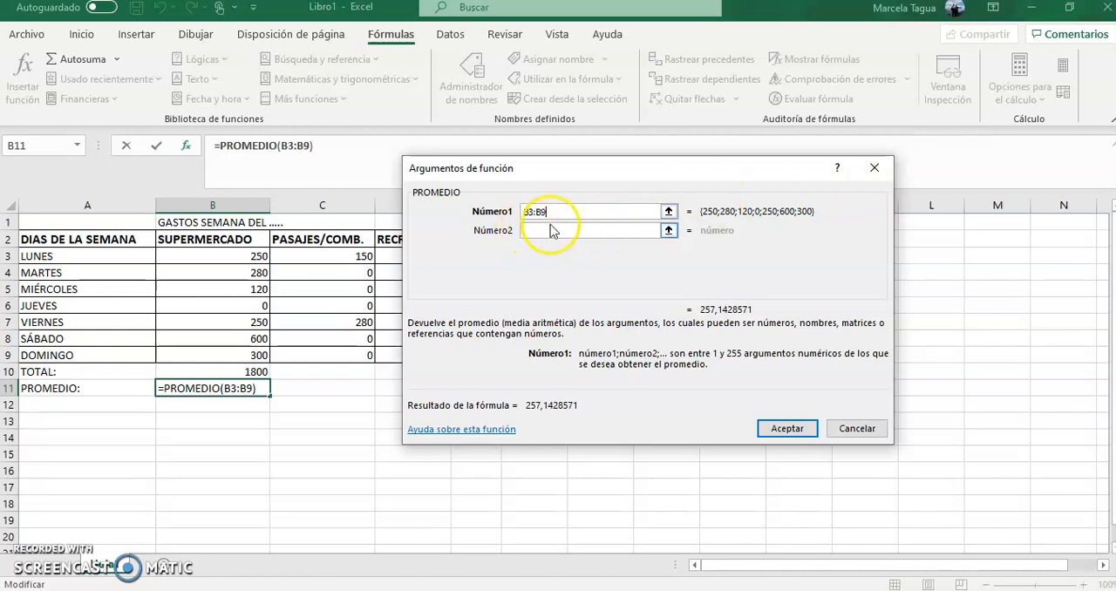
{"action": "left_click", "coordinate": [769, 429]}
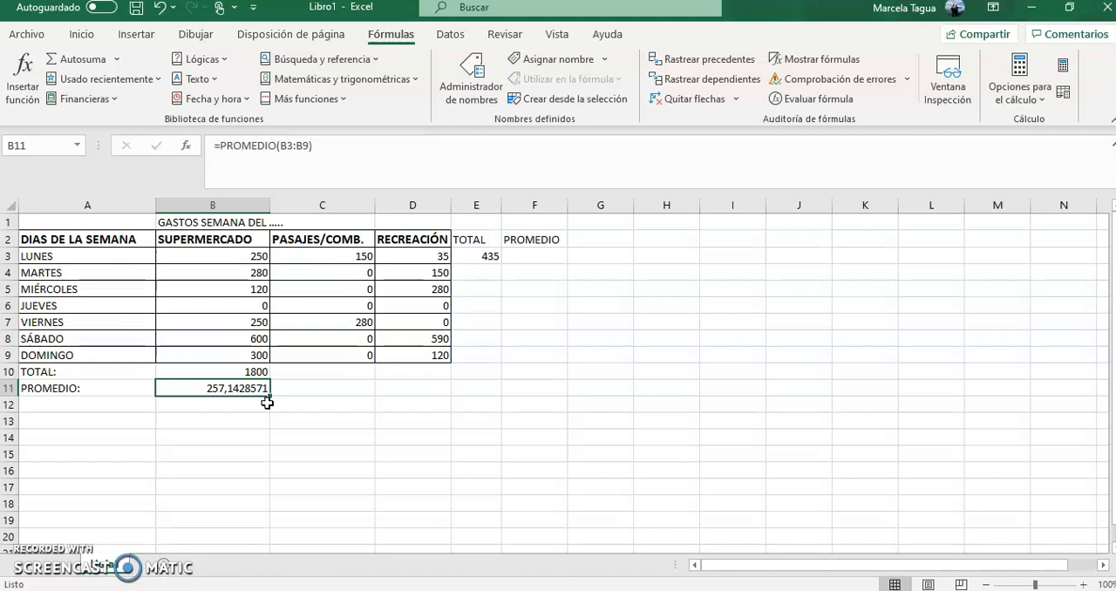
- Reduce the SUPERMERCADO average in B11 to two decimal places
{"action": "left_click", "coordinate": [80, 36]}
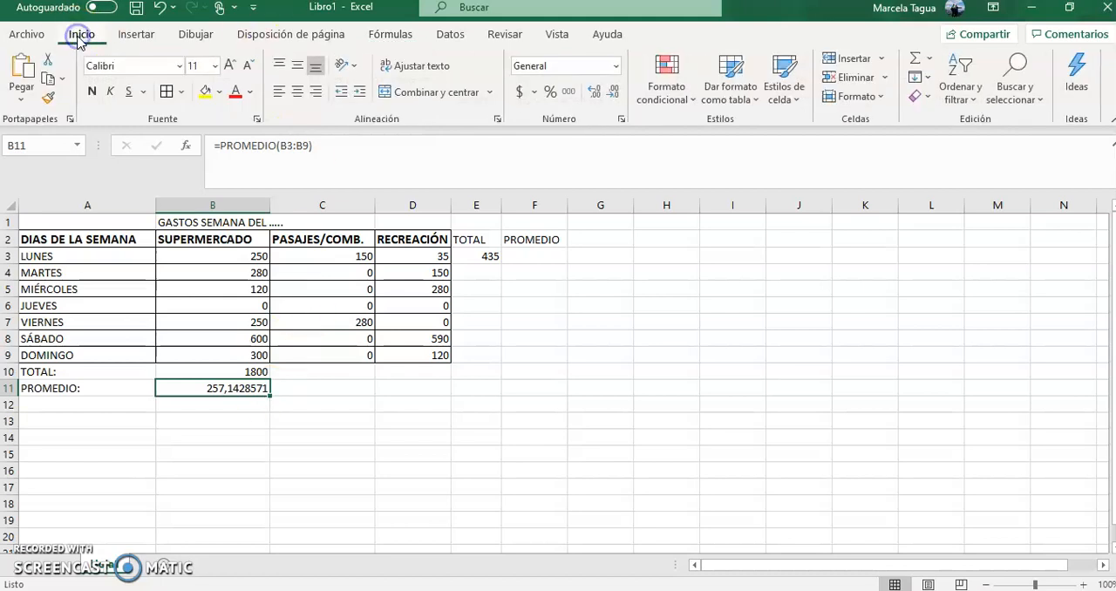
{"action": "left_click", "coordinate": [615, 97]}
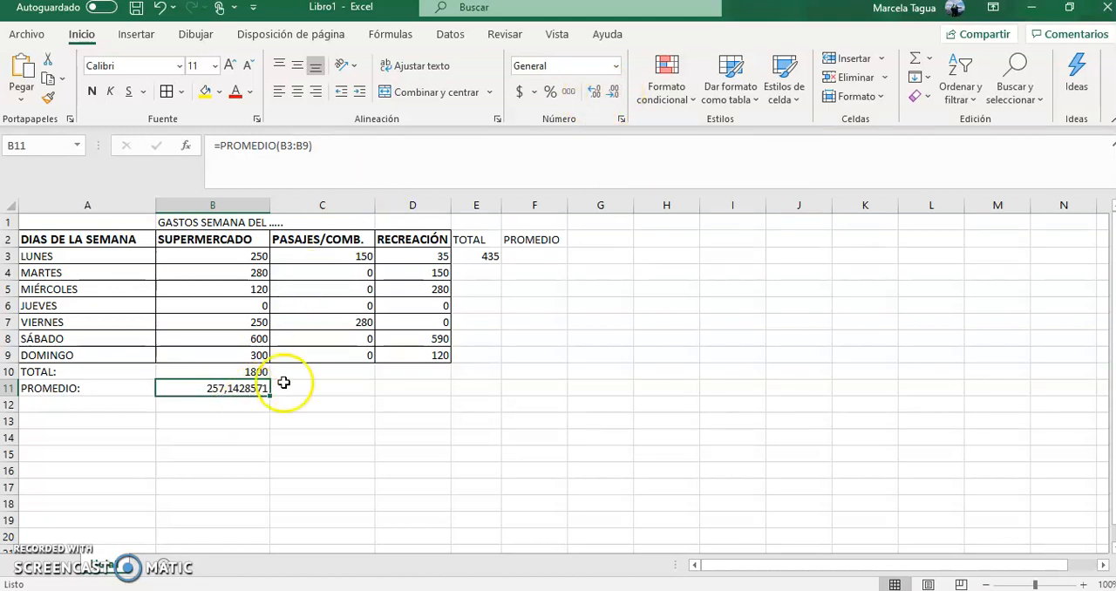
{"action": "left_click", "coordinate": [616, 93]}
{"action": "left_click", "coordinate": [616, 93]}
{"action": "left_click", "coordinate": [615, 93]}
{"action": "left_click", "coordinate": [615, 93]}
{"action": "left_click", "coordinate": [615, 94]}
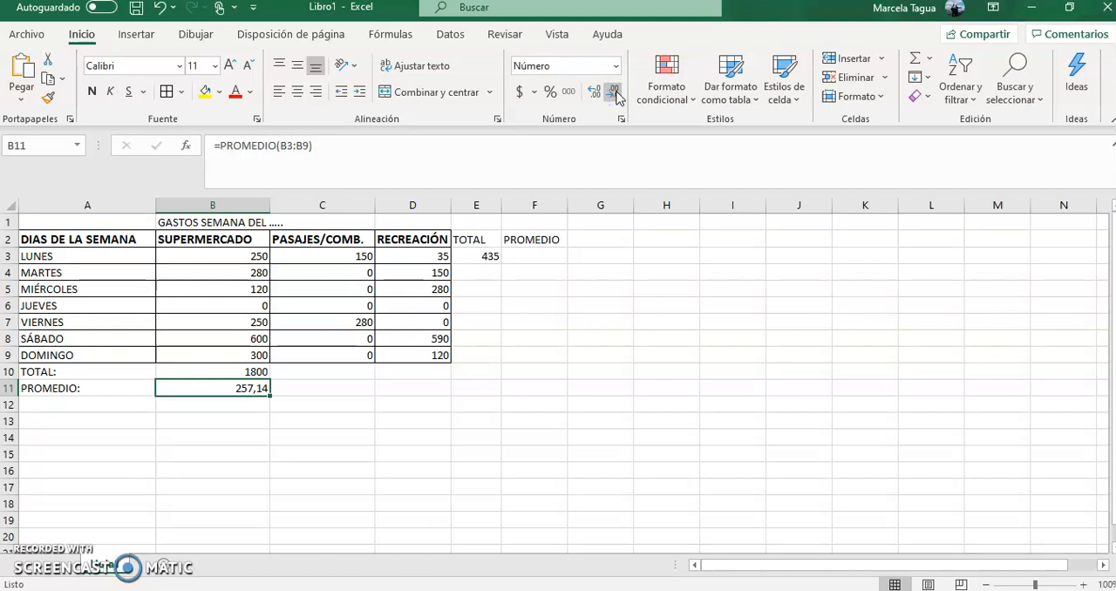
- Insert the PROMEDIO function in cell F3, choosing it from the Usadas recientemente category
{"action": "left_click", "coordinate": [543, 253]}
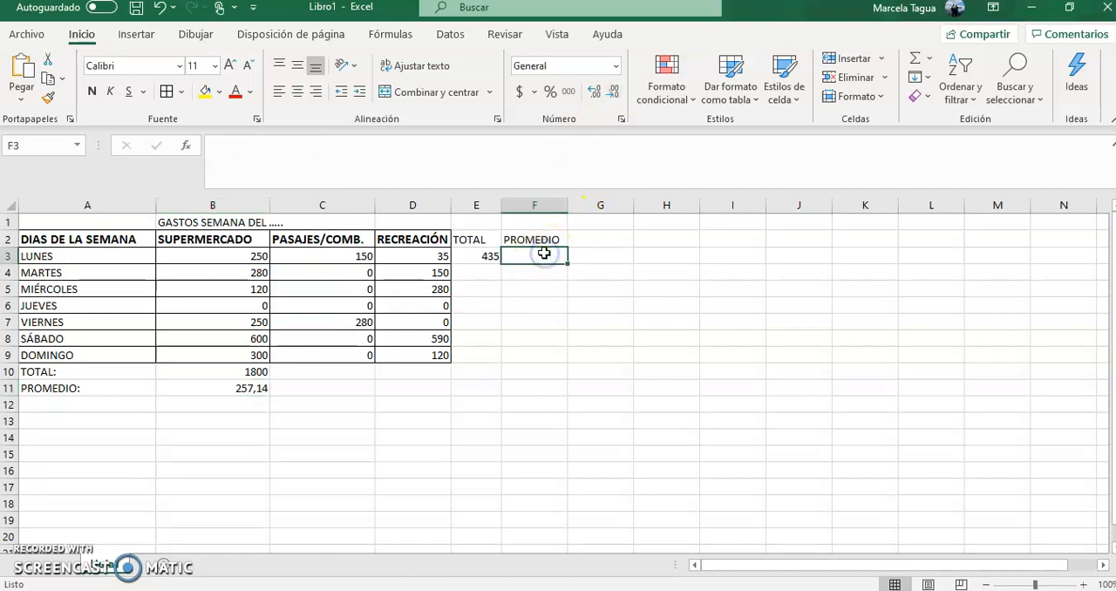
{"action": "left_click", "coordinate": [185, 146]}
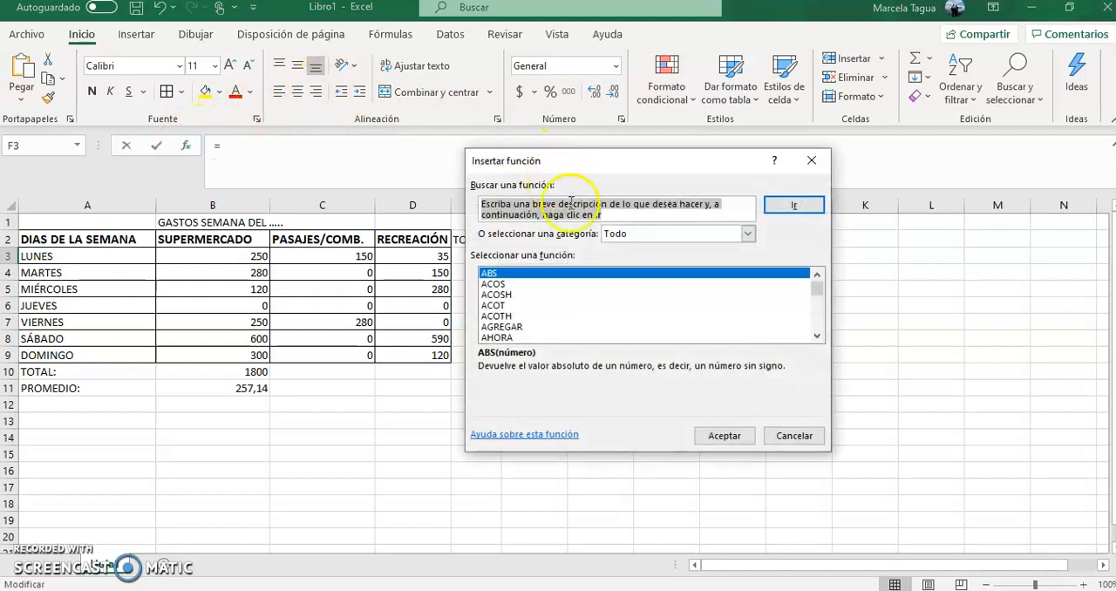
{"action": "left_click", "coordinate": [748, 234]}
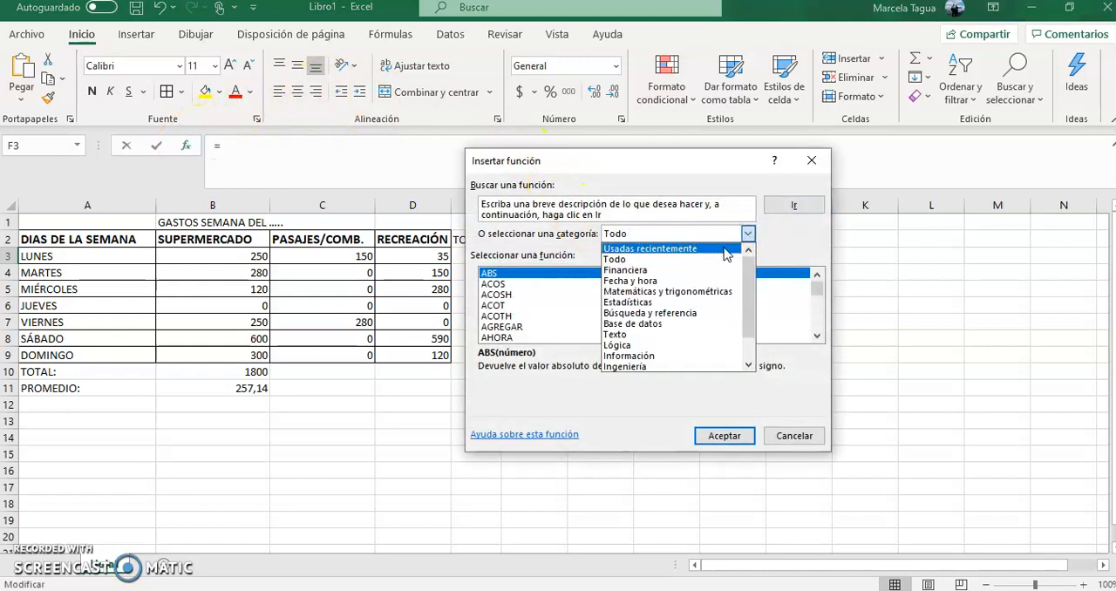
{"action": "left_click", "coordinate": [723, 250]}
{"action": "left_click", "coordinate": [504, 273]}
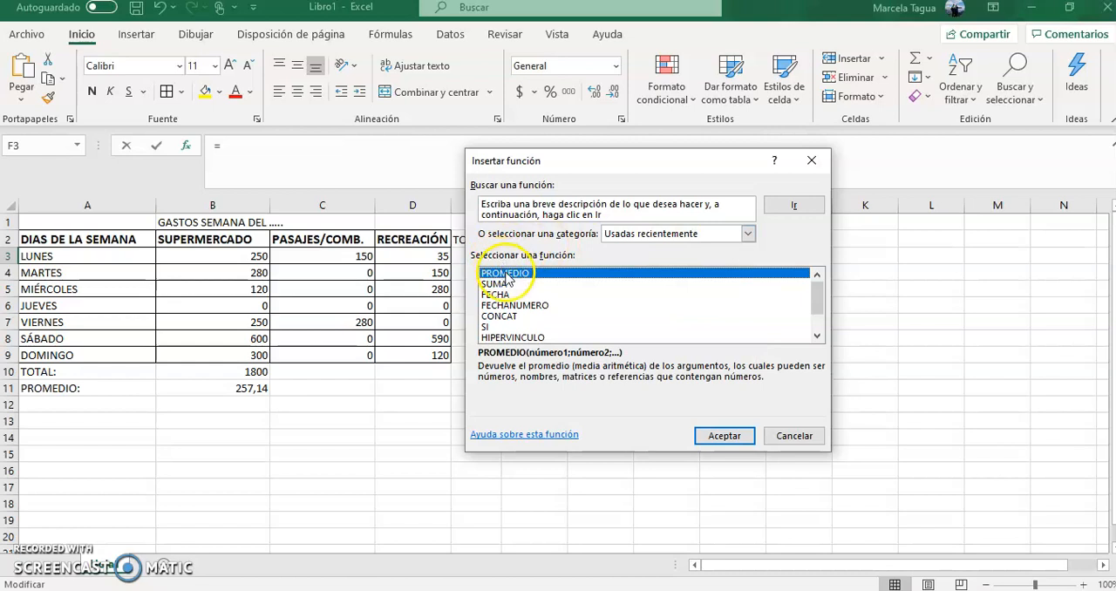
{"action": "left_click", "coordinate": [747, 440]}
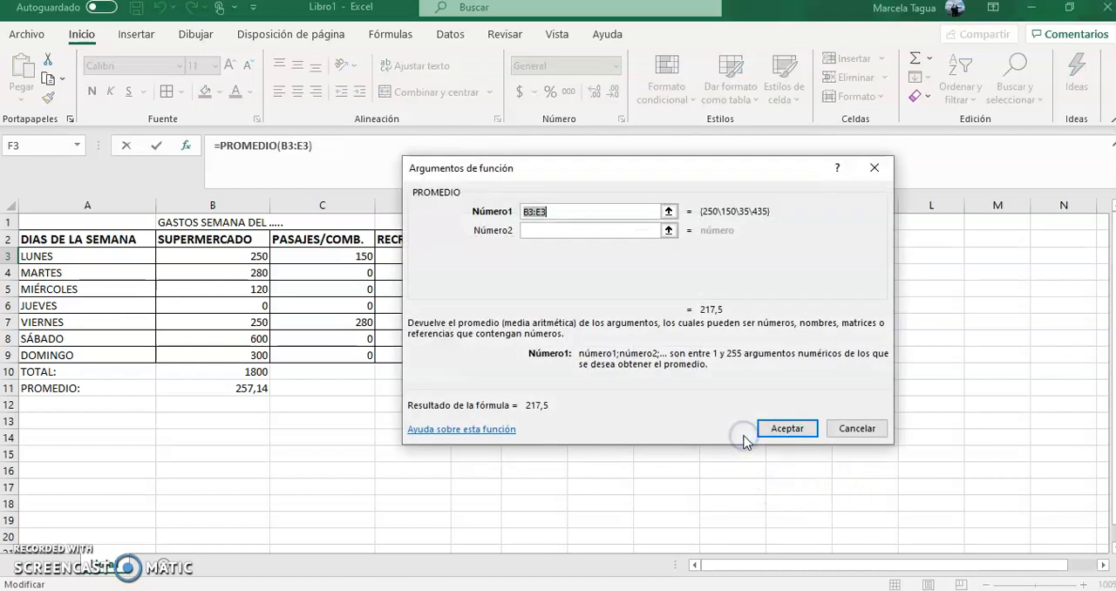
- Set the first argument of the F3 average to the LUNES expenses B3:D3 and accept the formula
{"action": "left_click", "coordinate": [668, 211]}
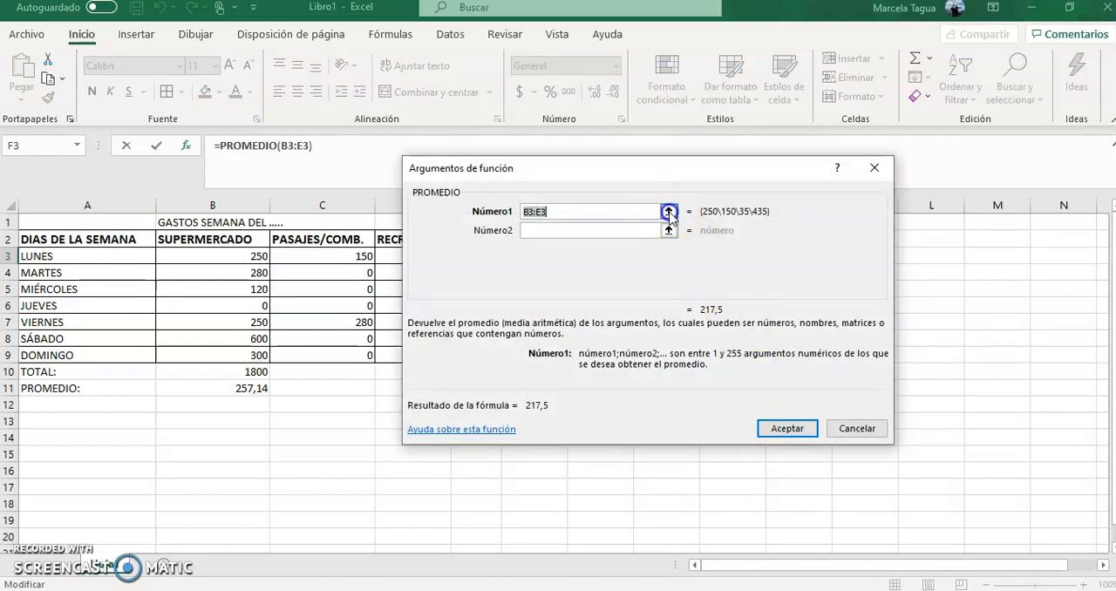
{"action": "left_click_drag", "start_coordinate": [221, 255], "coordinate": [409, 255]}
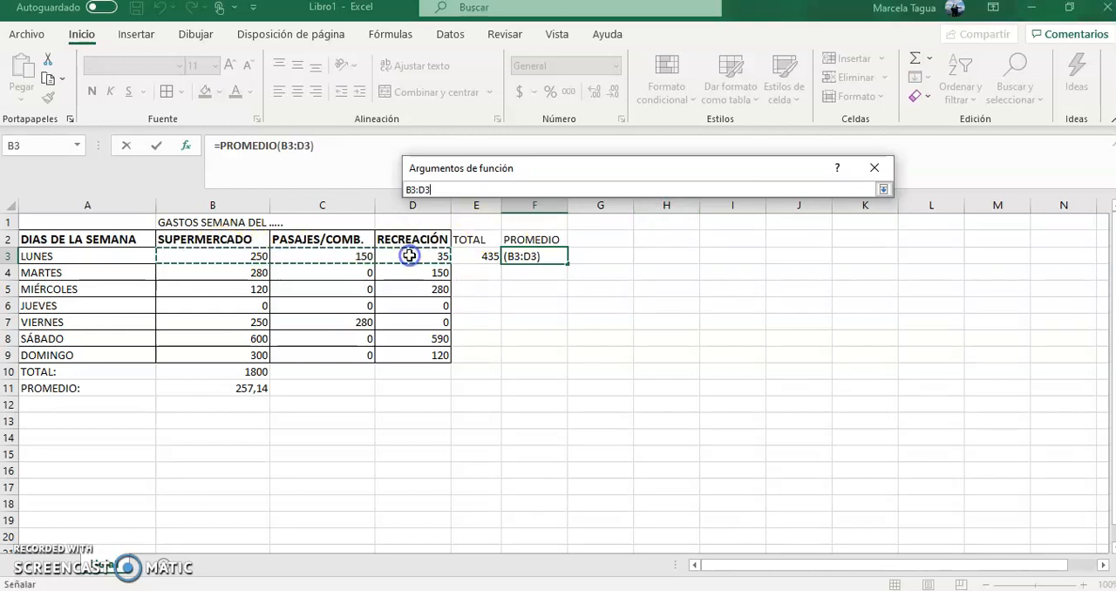
{"action": "left_click", "coordinate": [883, 190]}
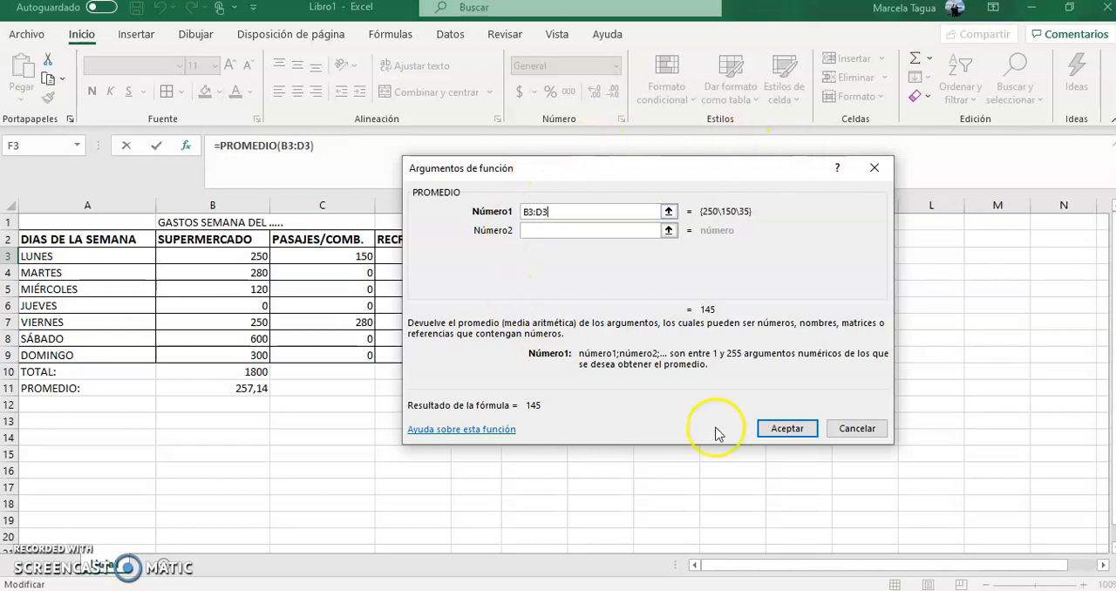
{"action": "left_click", "coordinate": [787, 431]}
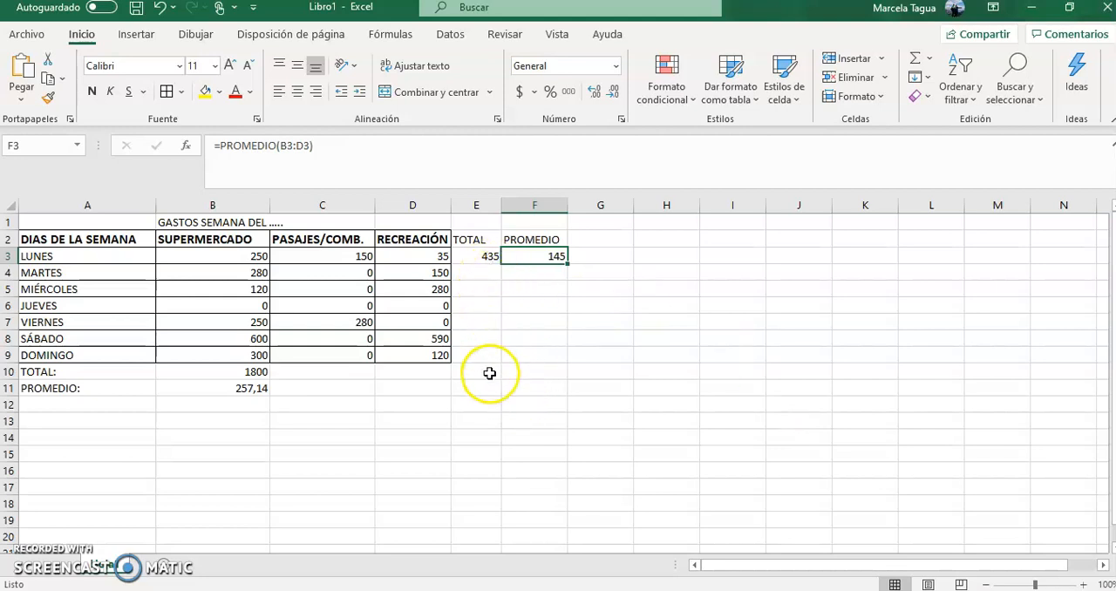
- Fill the LUNES total formula from E3 down through E9 to total every day of the week
{"action": "left_click", "coordinate": [480, 255]}
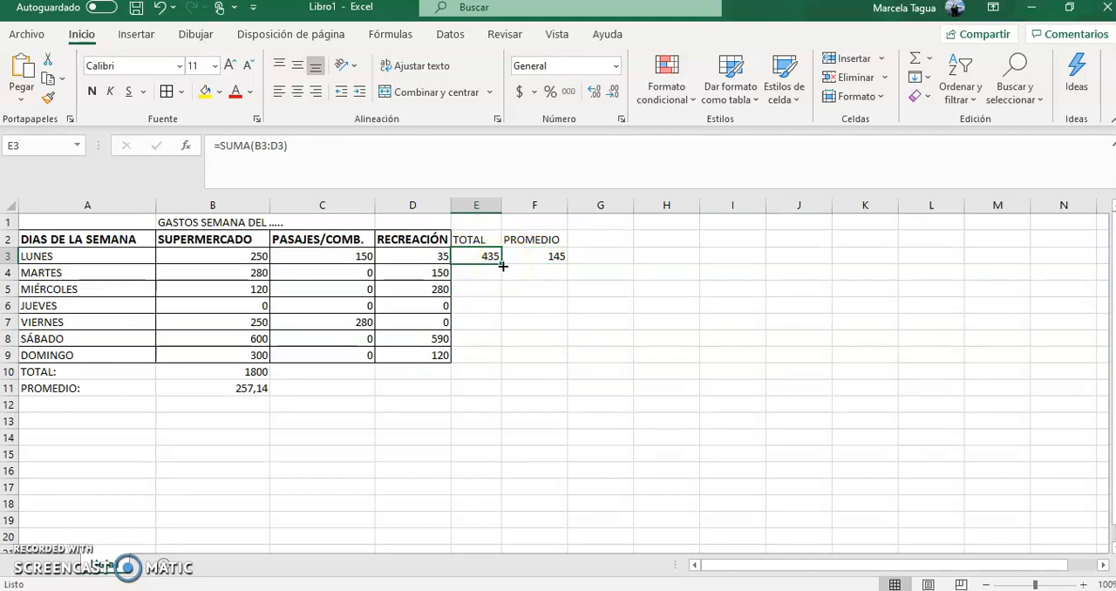
{"action": "left_click_drag", "start_coordinate": [502, 263], "coordinate": [506, 356]}
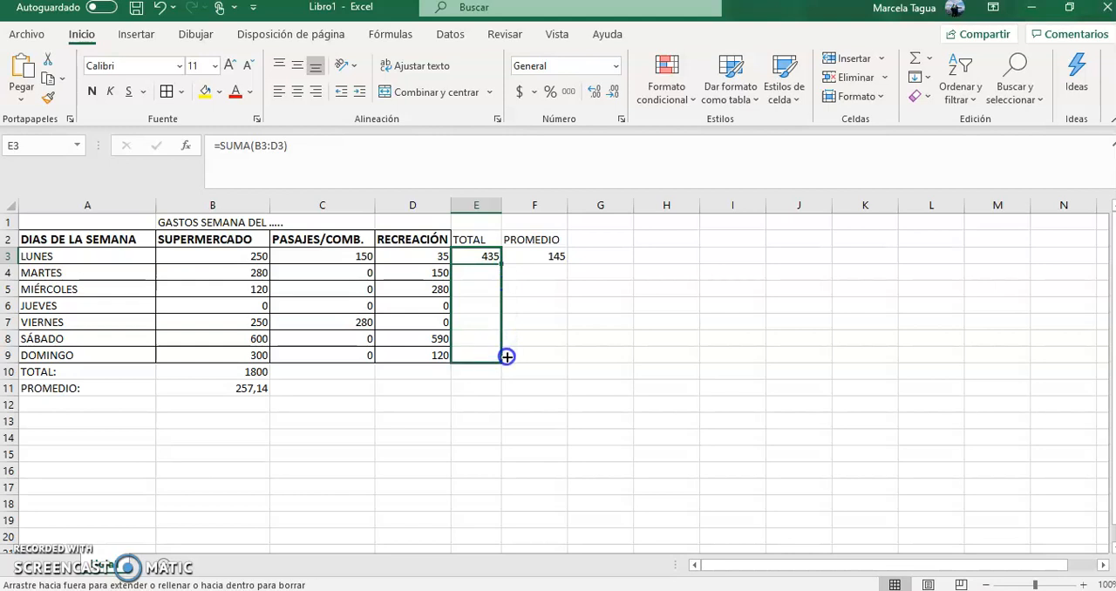
{"action": "left_click_drag", "start_coordinate": [507, 356], "coordinate": [507, 356]}
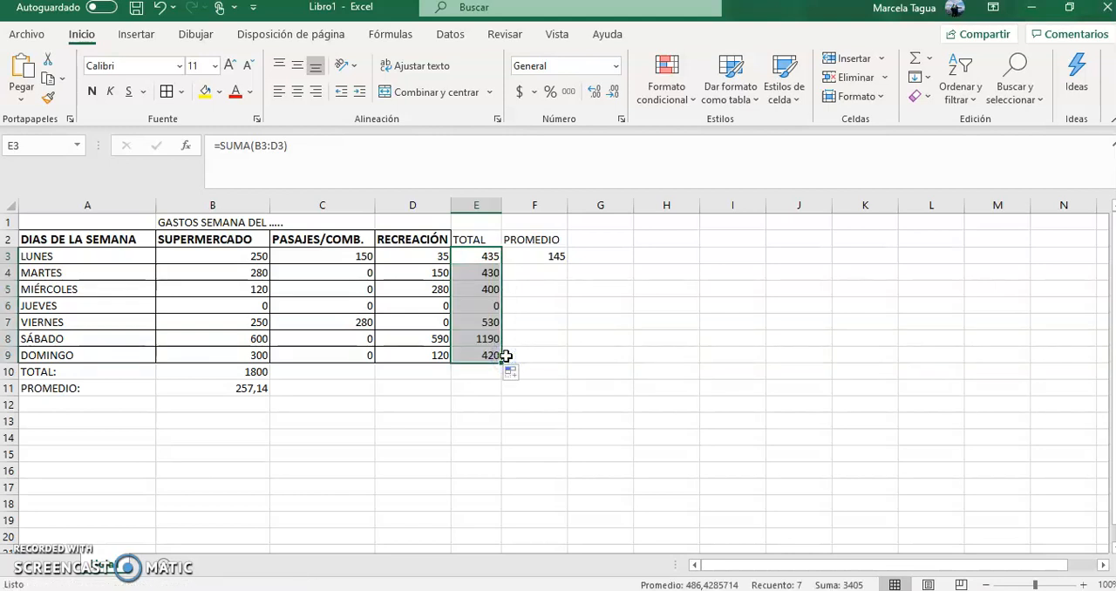
- Examine the copied SUMA formulas in the TOTAL column, comparing the cell ranges from E3 to E9
{"action": "left_click", "coordinate": [486, 273]}
{"action": "left_click", "coordinate": [486, 290]}
{"action": "left_click", "coordinate": [486, 305]}
{"action": "left_click", "coordinate": [487, 322]}
{"action": "left_click", "coordinate": [484, 340]}
{"action": "left_click", "coordinate": [481, 358]}
{"action": "left_click", "coordinate": [484, 258]}
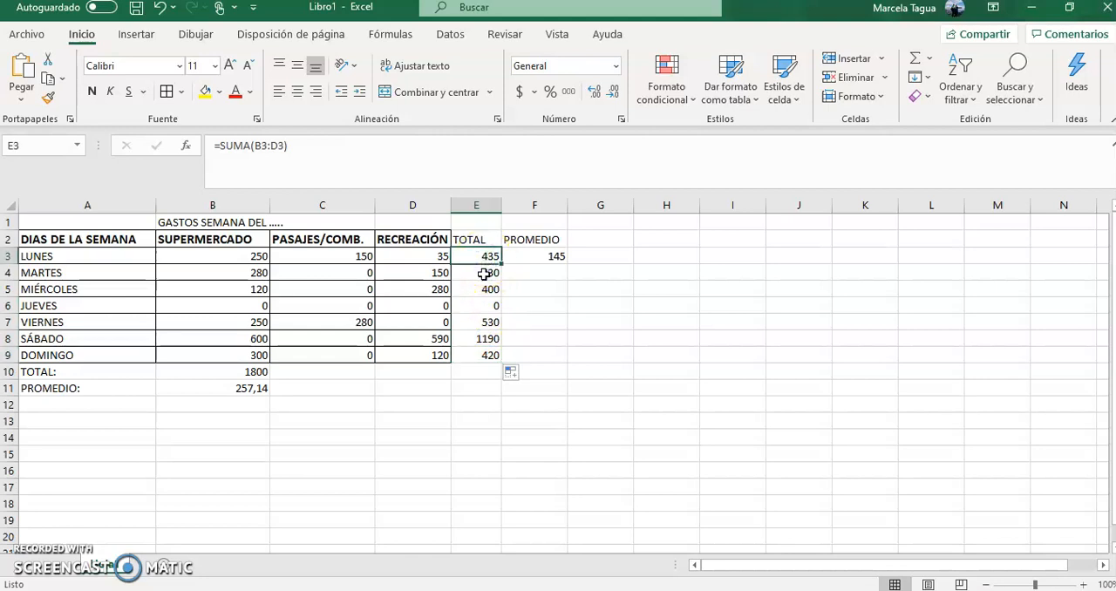
{"action": "left_click", "coordinate": [483, 273]}
{"action": "left_click", "coordinate": [475, 255]}
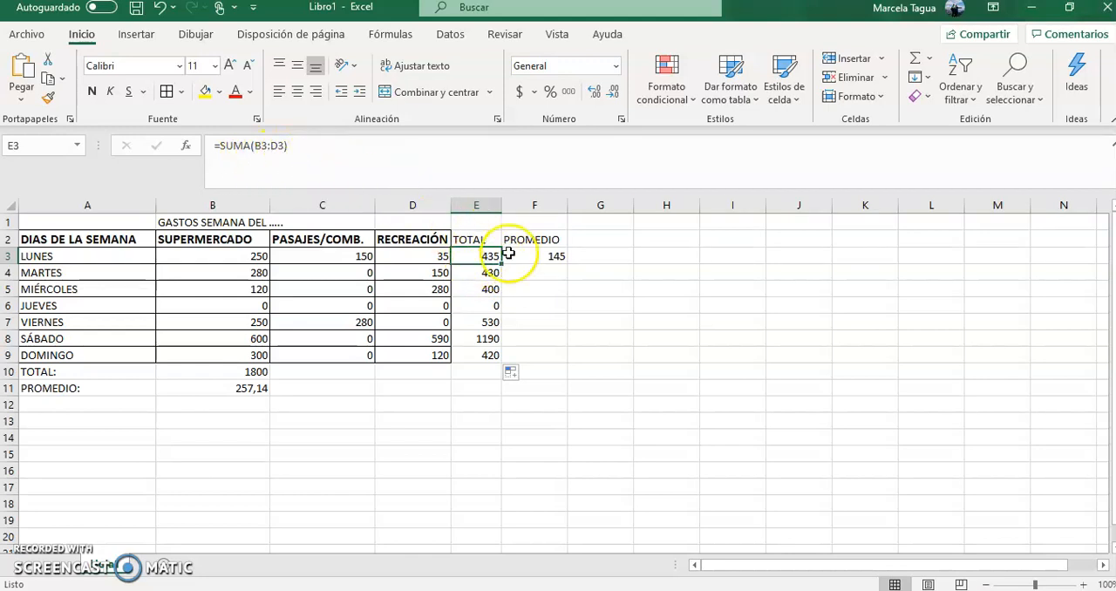
- Check the SUMA cell range behind each daily total from MARTES in E4 to DOMINGO in E9
{"action": "left_click", "coordinate": [473, 274]}
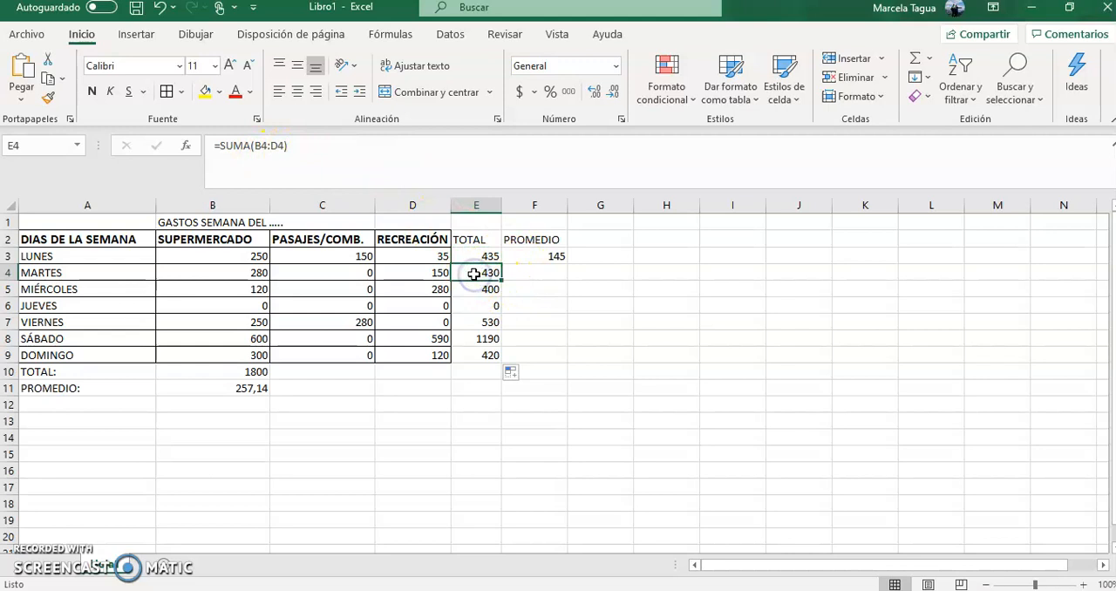
{"action": "left_click", "coordinate": [474, 289]}
{"action": "left_click", "coordinate": [476, 305]}
{"action": "left_click", "coordinate": [481, 322]}
{"action": "left_click", "coordinate": [479, 338]}
{"action": "left_click", "coordinate": [485, 354]}
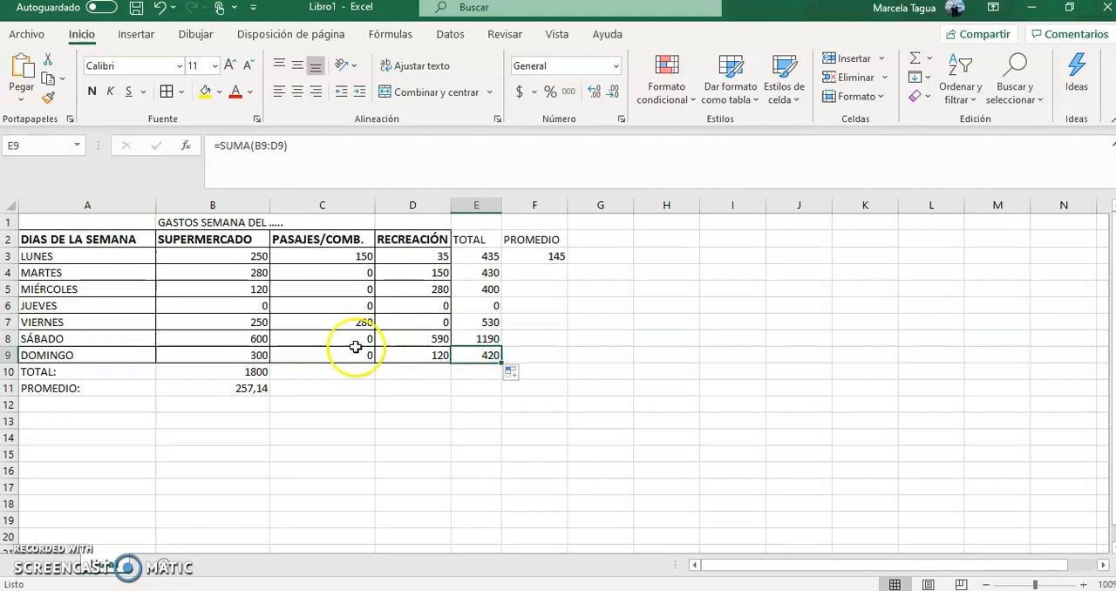
- Fill the SUPERMERCADO total formula from B10 across to D10 and check the SUMA range in each copied cell
{"action": "left_click", "coordinate": [256, 370]}
{"action": "left_click_drag", "start_coordinate": [269, 378], "coordinate": [428, 375]}
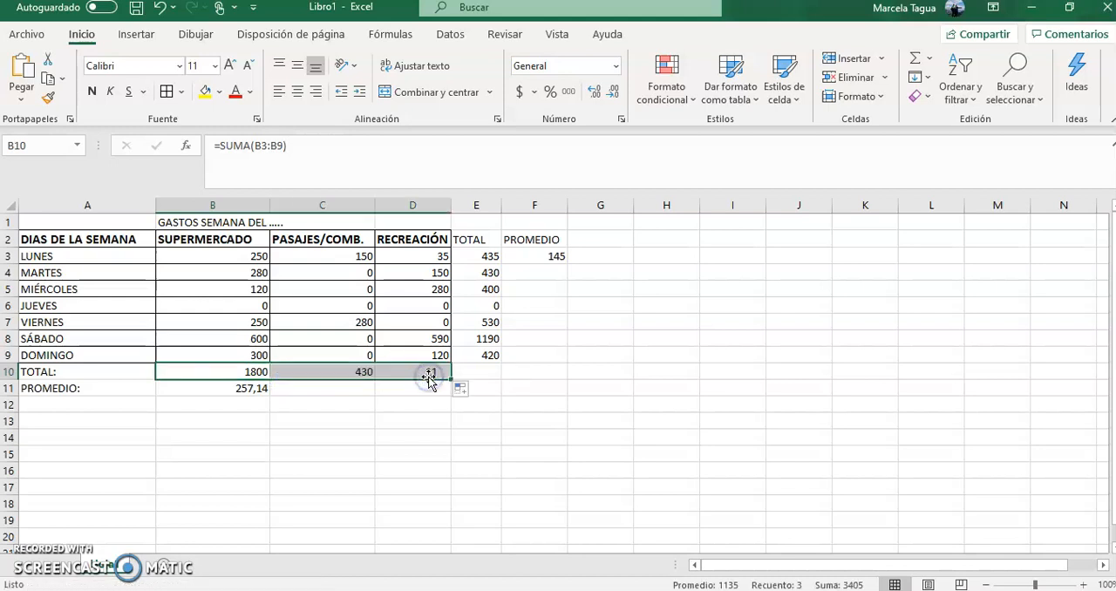
{"action": "left_click", "coordinate": [252, 370]}
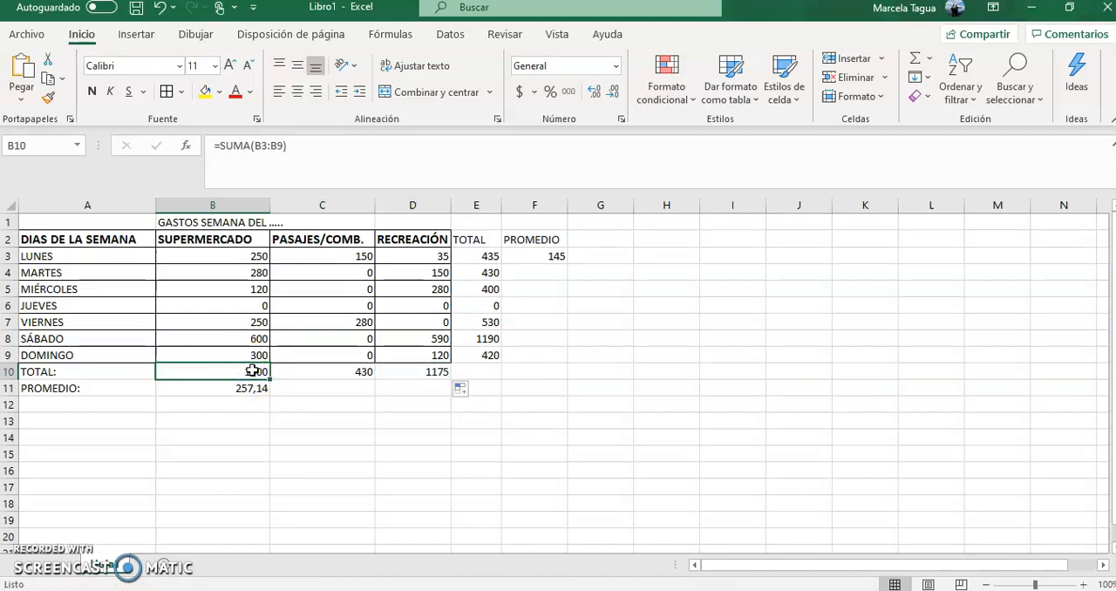
{"action": "left_click", "coordinate": [303, 374]}
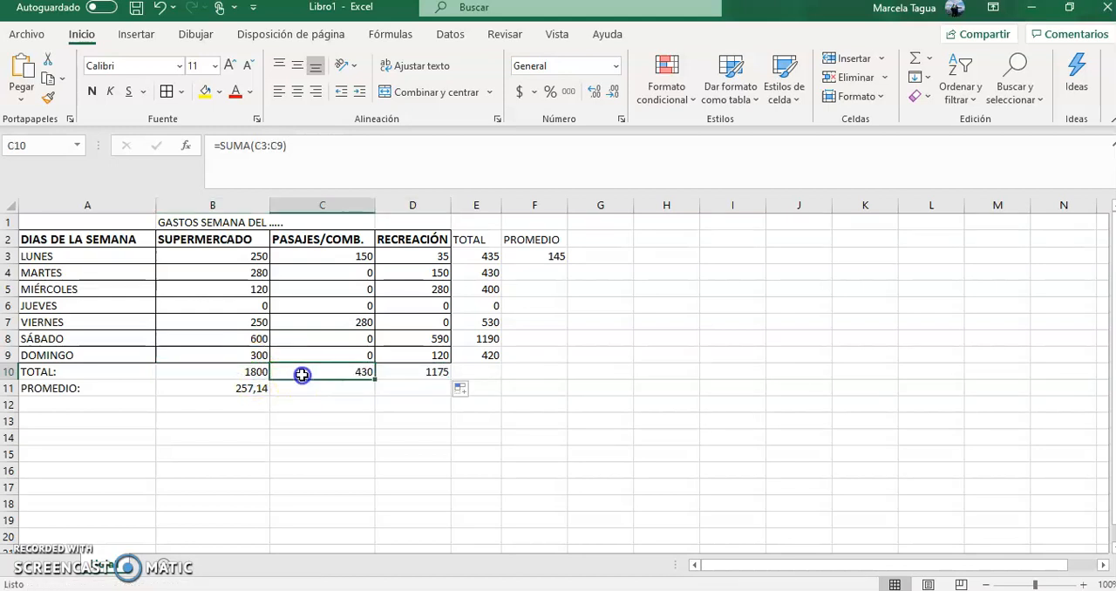
{"action": "left_click", "coordinate": [410, 372]}
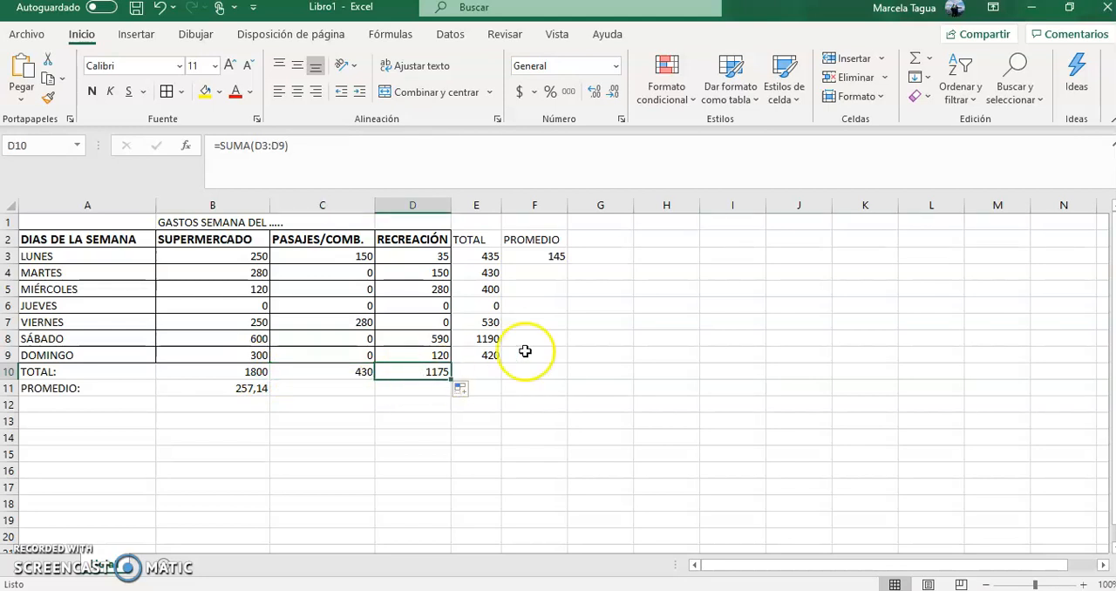
{"action": "left_click", "coordinate": [552, 256]}
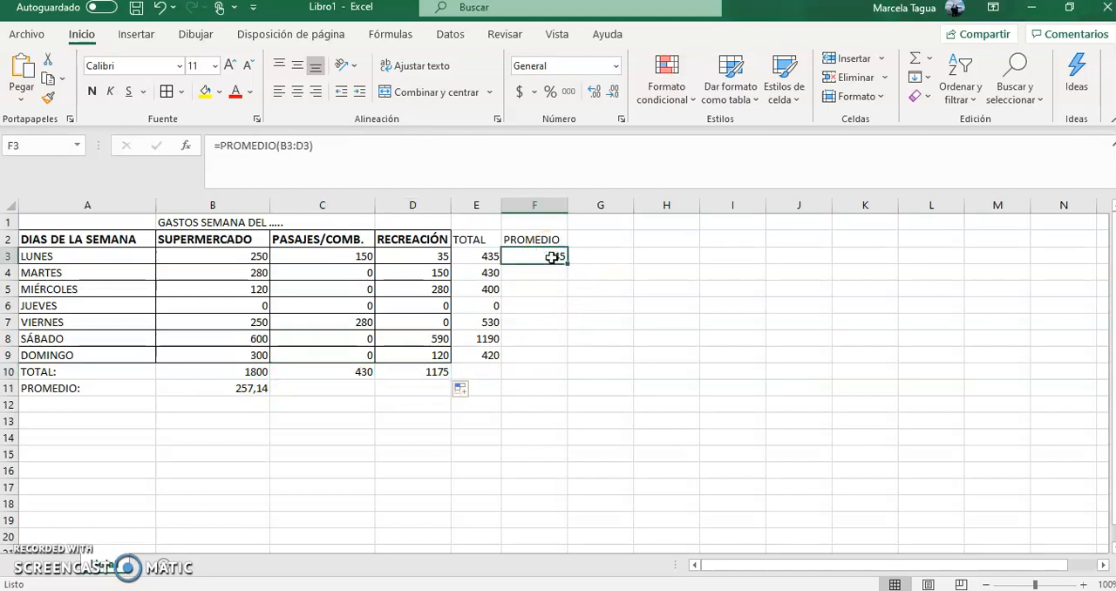
{"action": "mouse_move", "coordinate": [567, 263]}
{"action": "left_mouse_down"}
{"action": "mouse_move", "coordinate": [573, 342]}
{"action": "mouse_move", "coordinate": [573, 277]}
{"action": "mouse_move", "coordinate": [558, 253]}
{"action": "left_mouse_up"}
{"action": "left_click", "coordinate": [602, 287]}
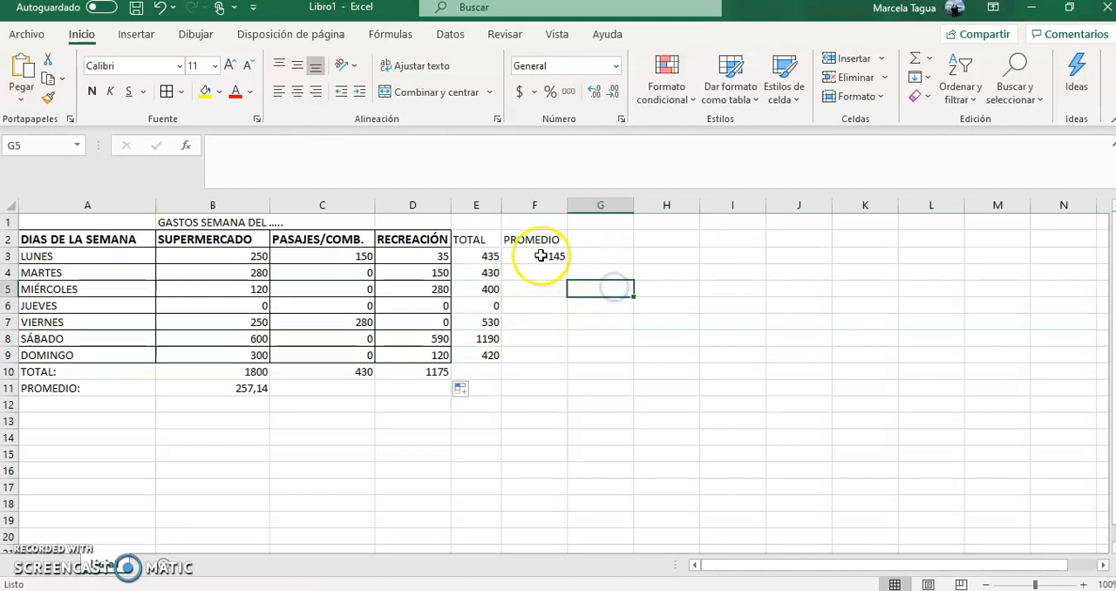
- Copy the LUNES average formula in F3 and paste it into F4:F9 for the remaining days
{"action": "left_click", "coordinate": [540, 255]}
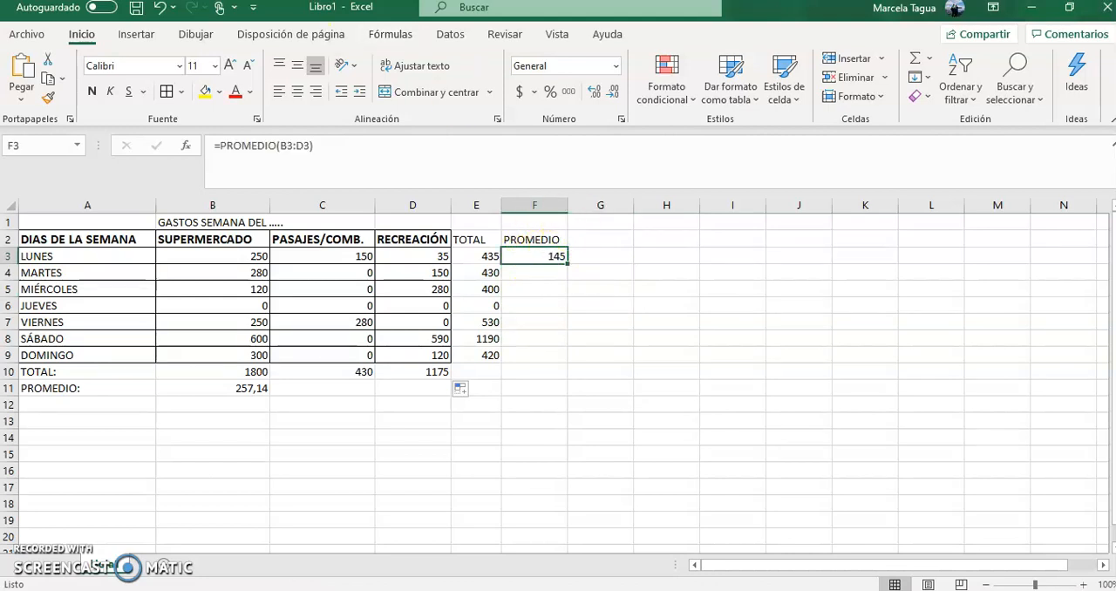
{"action": "left_click", "coordinate": [48, 79]}
{"action": "left_click", "coordinate": [532, 253]}
{"action": "left_click_drag", "start_coordinate": [539, 271], "coordinate": [544, 353]}
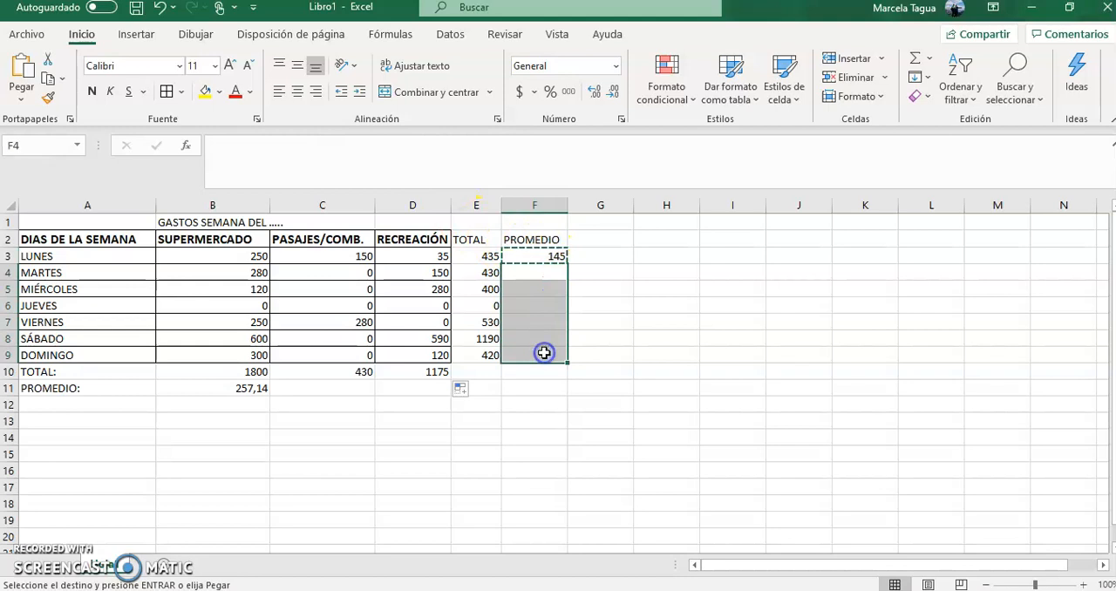
{"action": "left_click", "coordinate": [27, 72]}
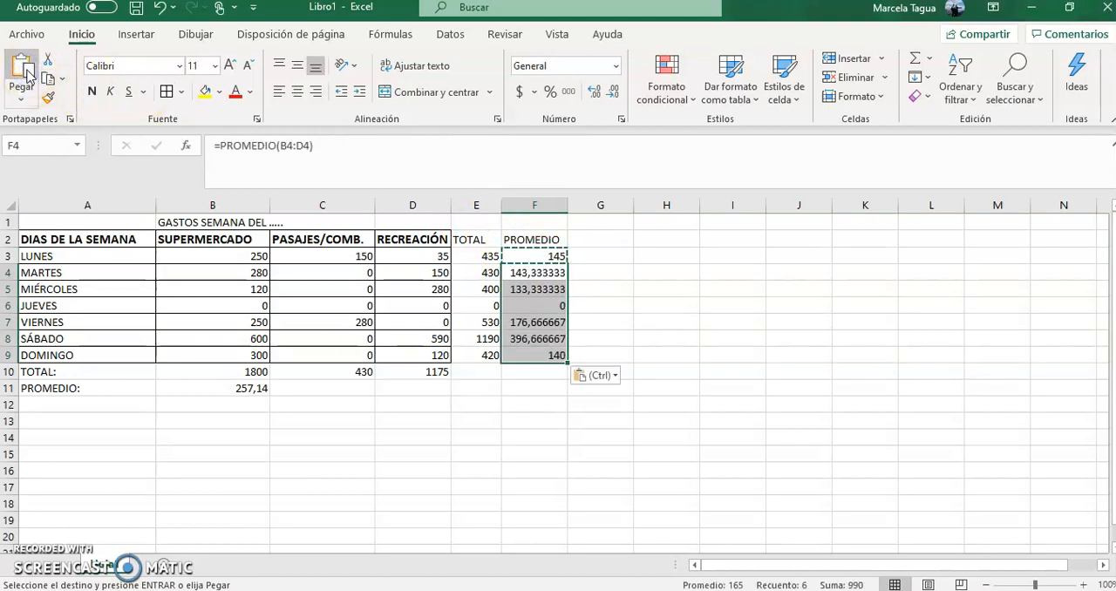
{"action": "left_click", "coordinate": [636, 288]}
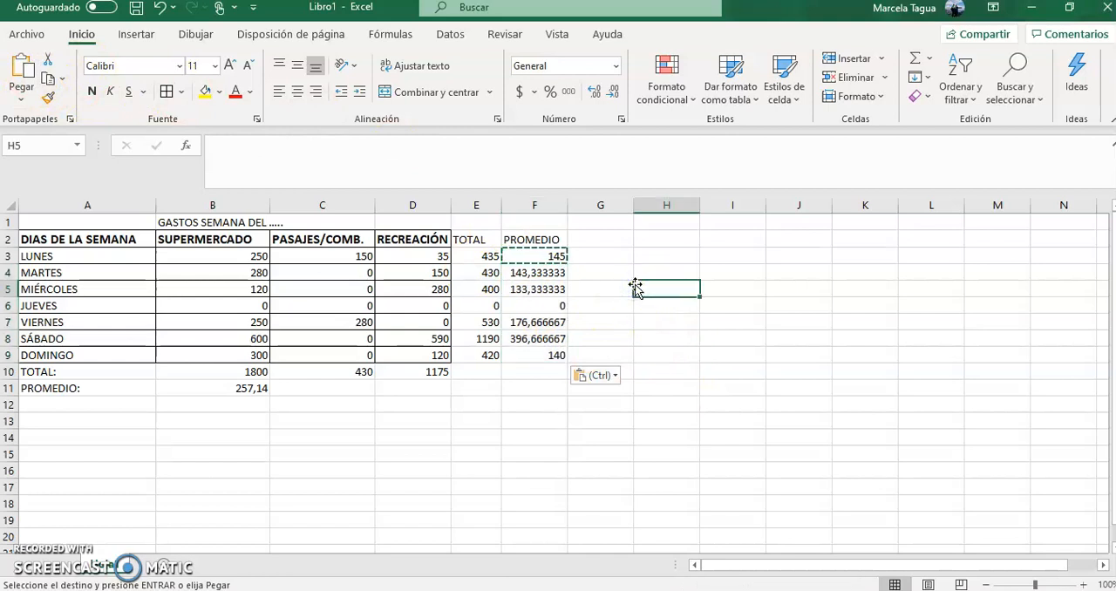
- Reduce the daily averages in F3:F9 to two decimal places
{"action": "left_click_drag", "start_coordinate": [528, 259], "coordinate": [534, 355]}
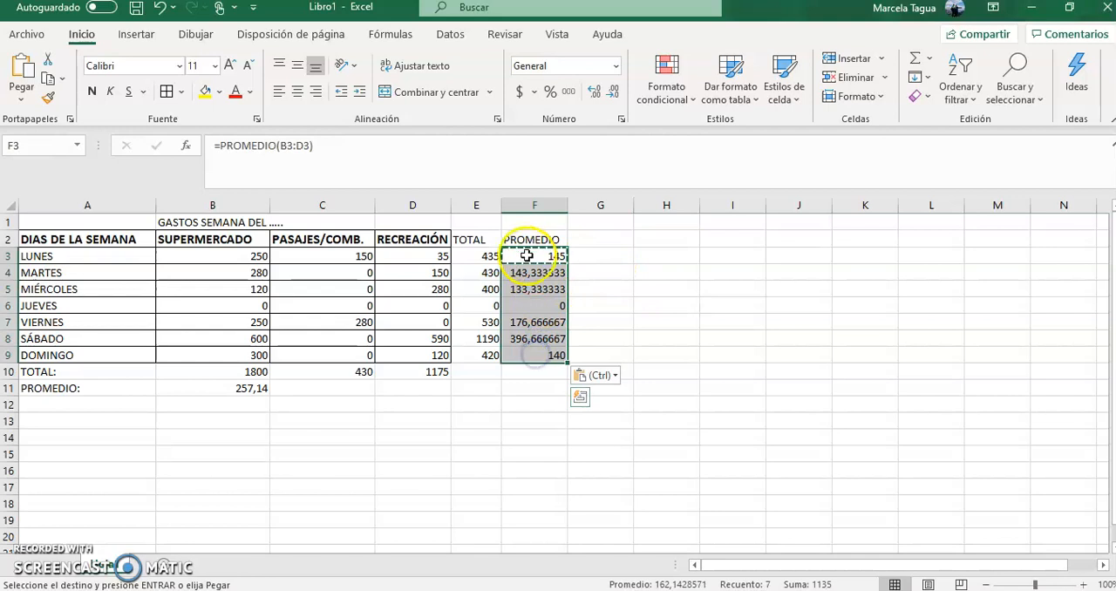
{"action": "left_click", "coordinate": [613, 92]}
{"action": "left_click", "coordinate": [613, 92]}
{"action": "left_click", "coordinate": [613, 92]}
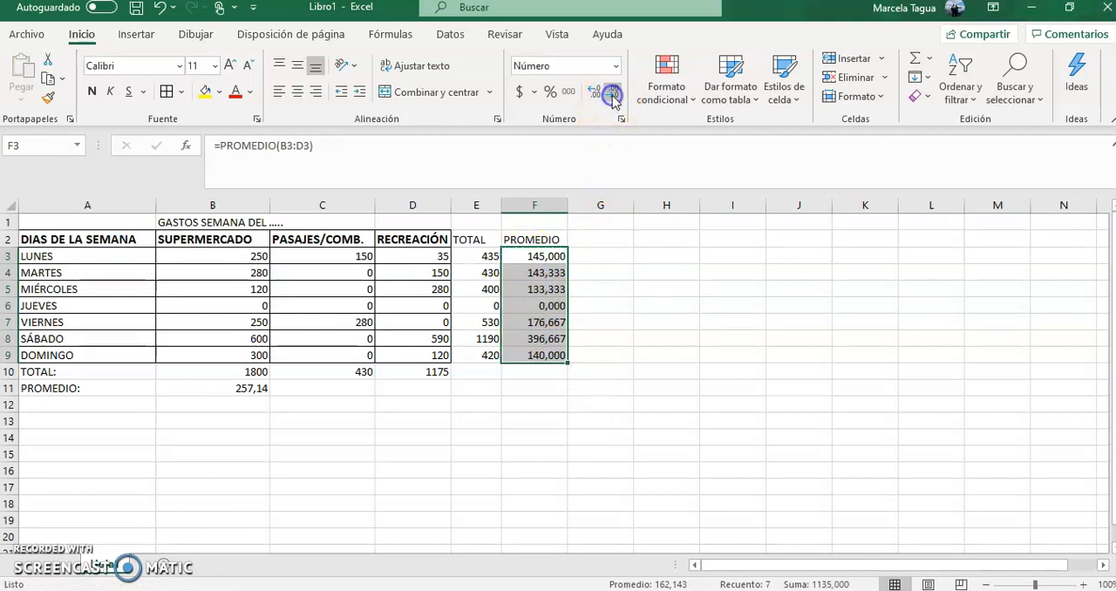
{"action": "left_click", "coordinate": [613, 92]}
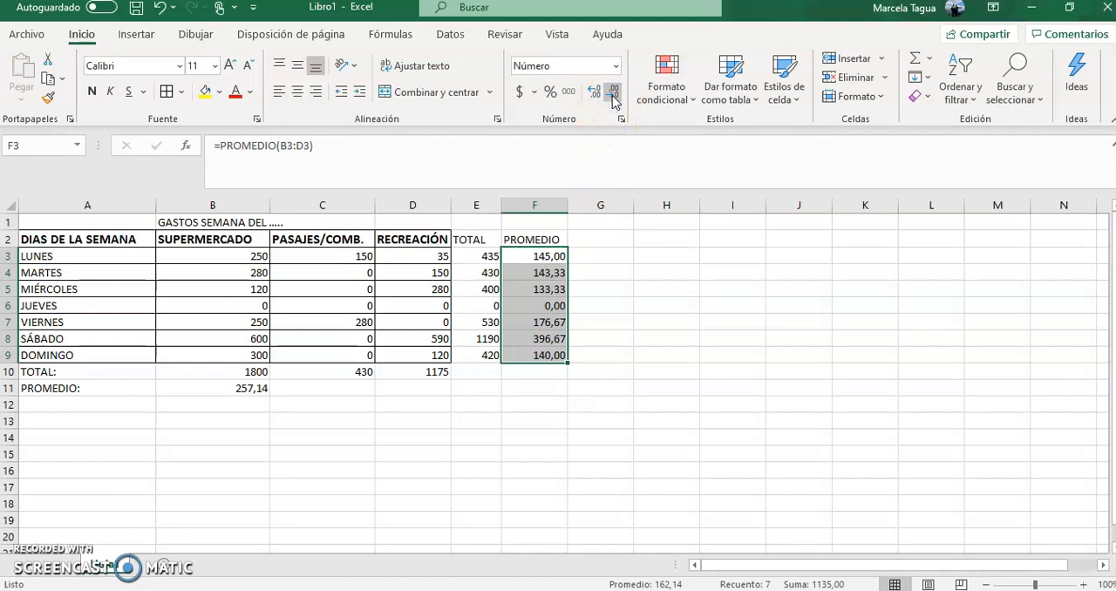
- Fill the SUPERMERCADO average formula from B11 across to D11 and review the formulas in B10 and B11
{"action": "left_click", "coordinate": [240, 390]}
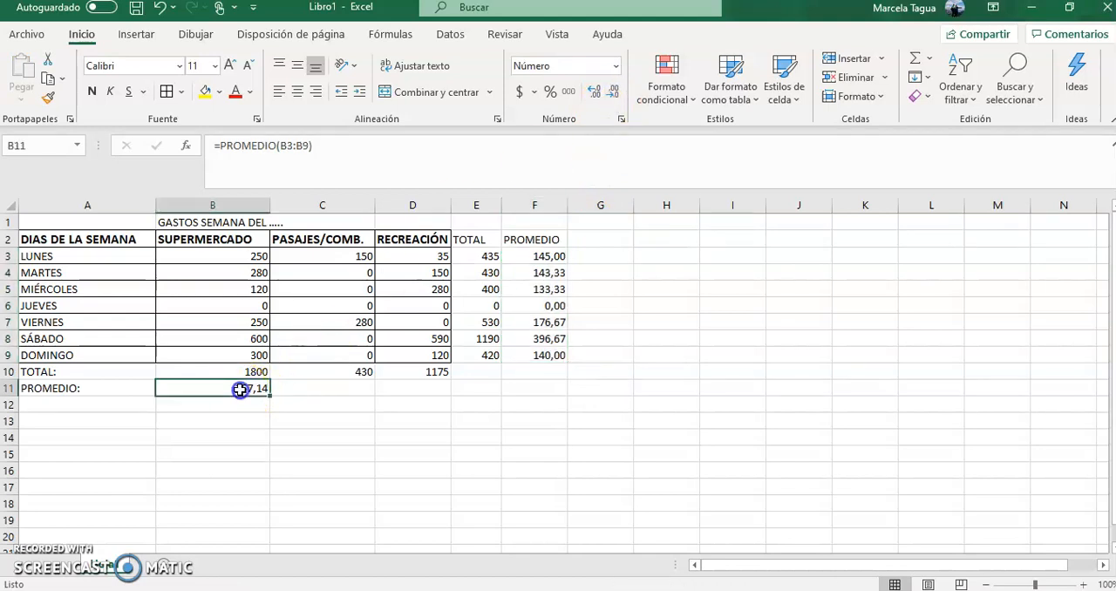
{"action": "left_click_drag", "start_coordinate": [271, 398], "coordinate": [421, 395]}
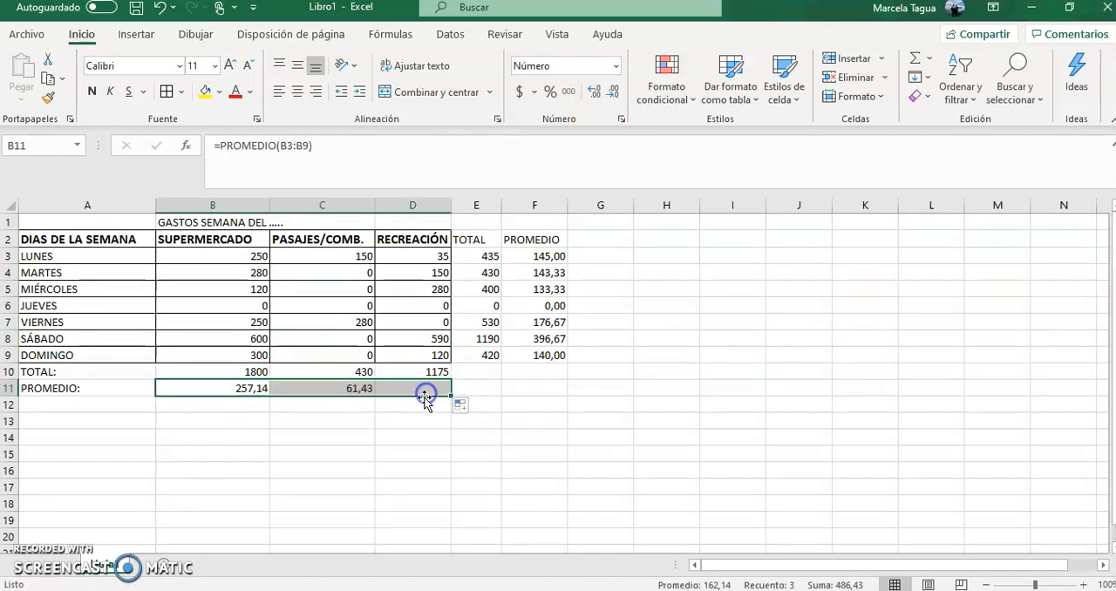
{"action": "left_click", "coordinate": [412, 448]}
{"action": "left_click", "coordinate": [238, 373]}
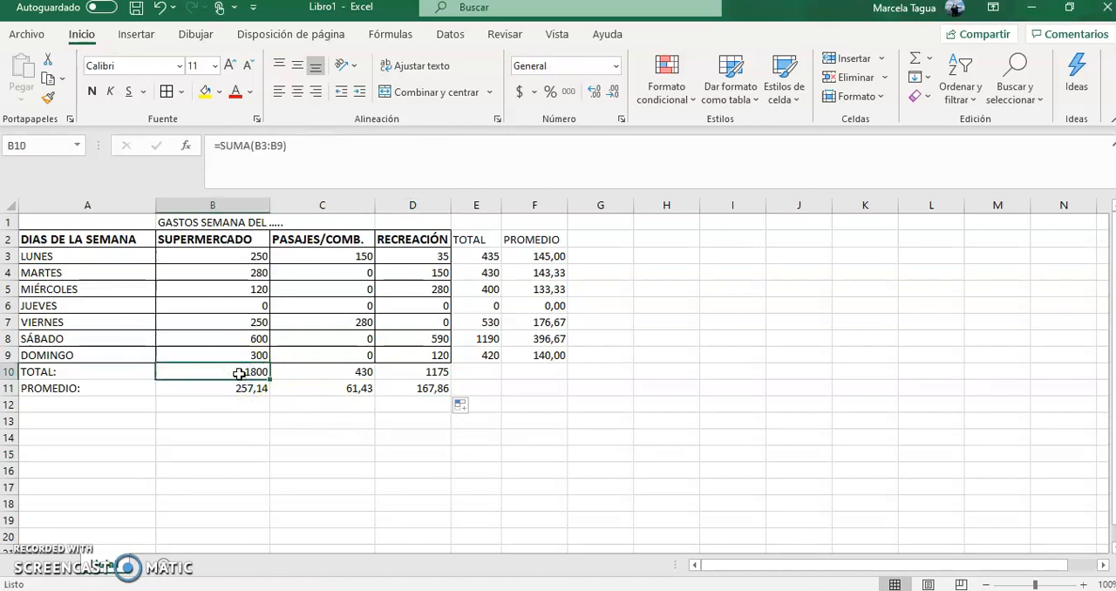
{"action": "left_click", "coordinate": [237, 387]}
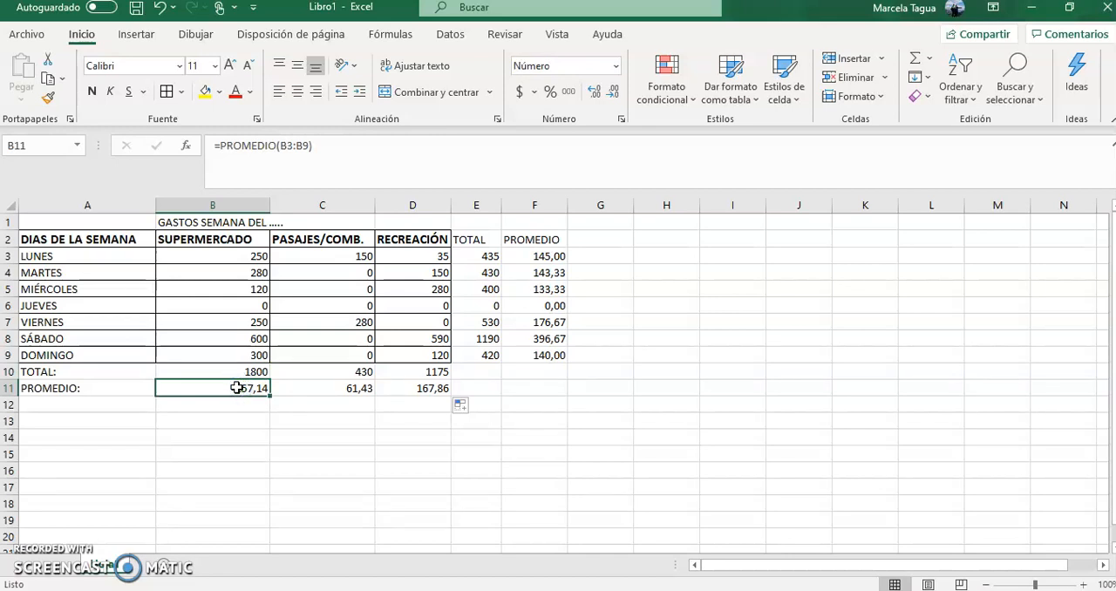